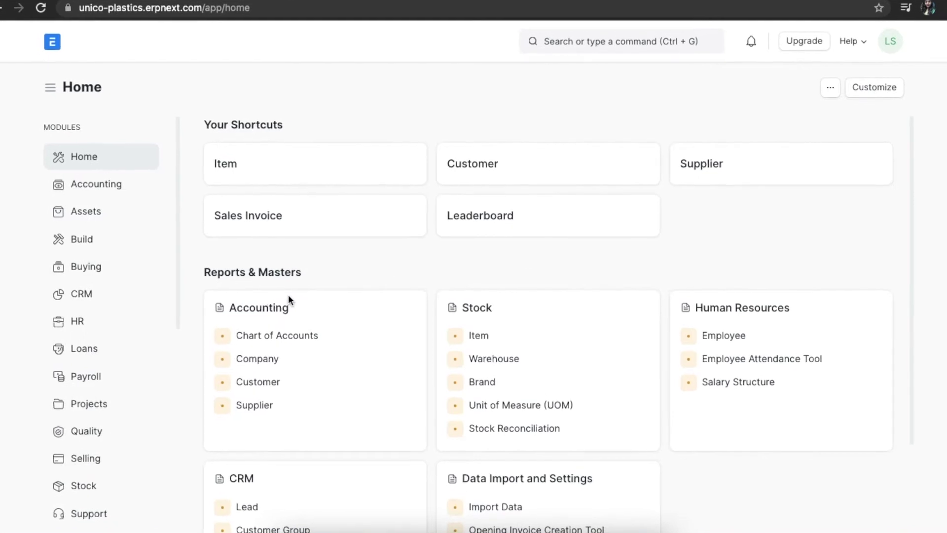
- Start a new Staffing Plan from the HR workspace's Recruitment section
click(98, 330)
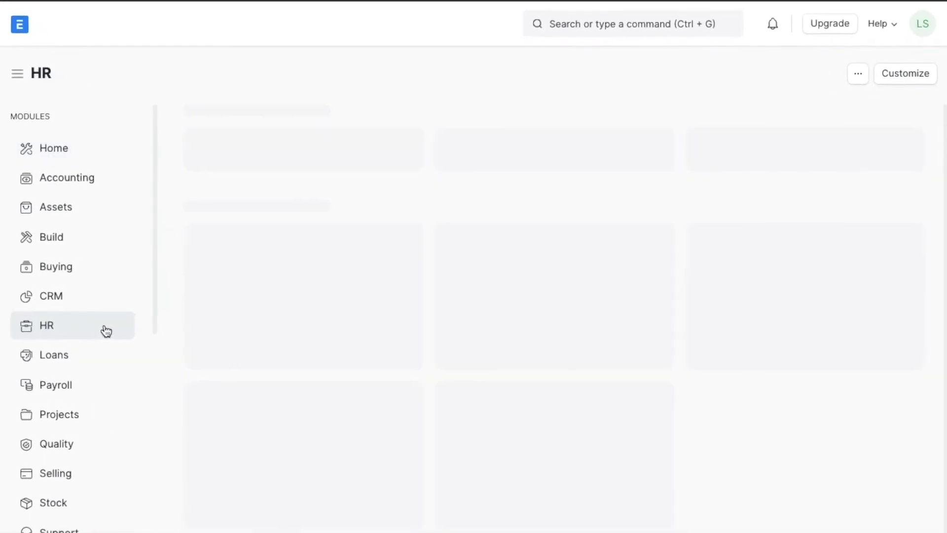
scroll(511, 370, down, 10)
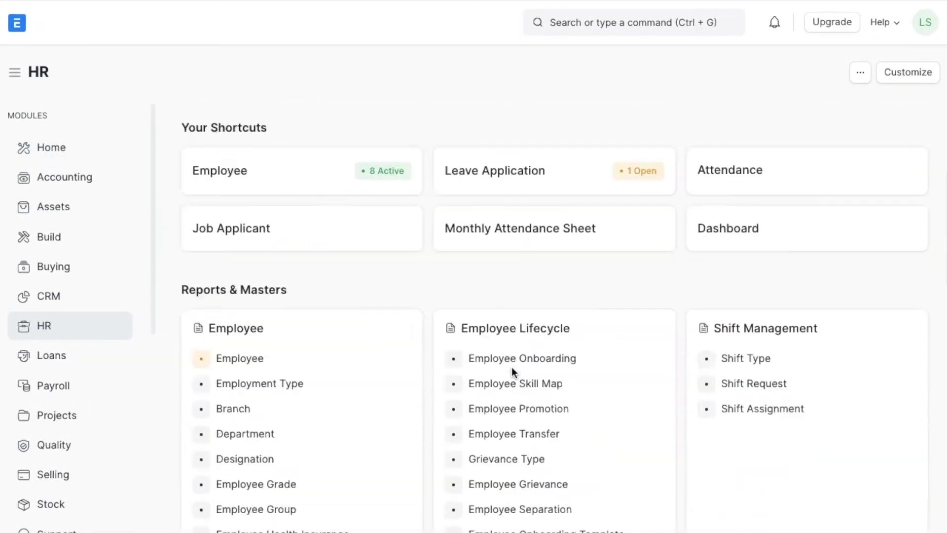
scroll(511, 370, down, 4)
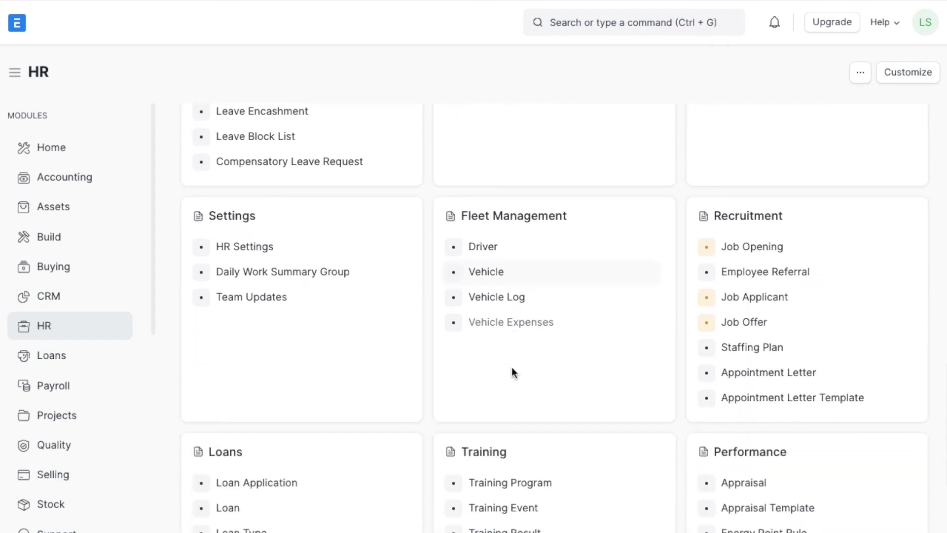
click(810, 347)
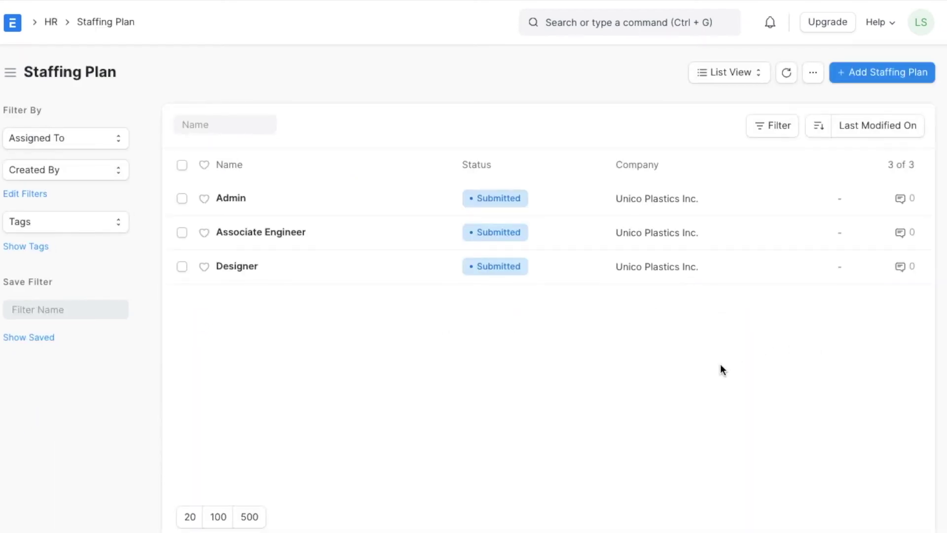
click(882, 79)
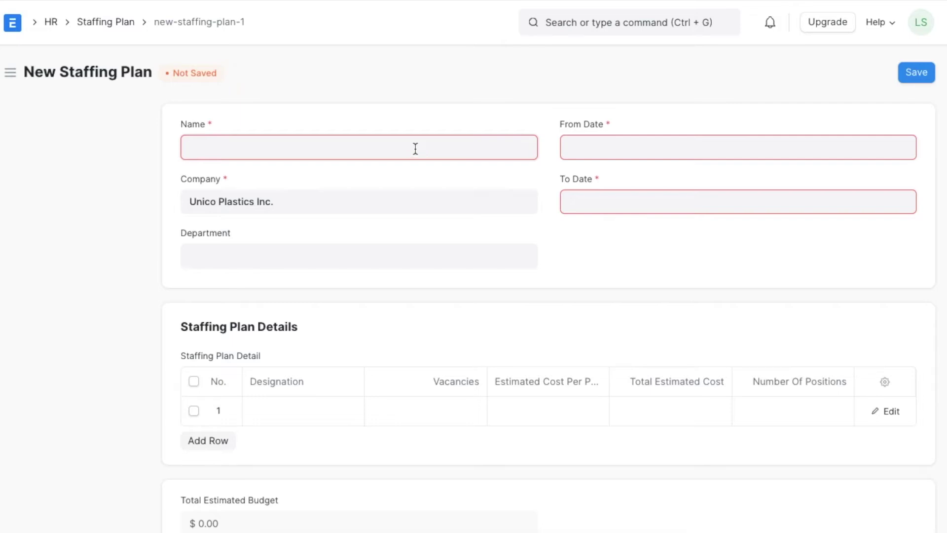
- Name the plan Writer, dated 01-12-2021 to 31-01-2022, department Marketing - UPI
text(Writer)
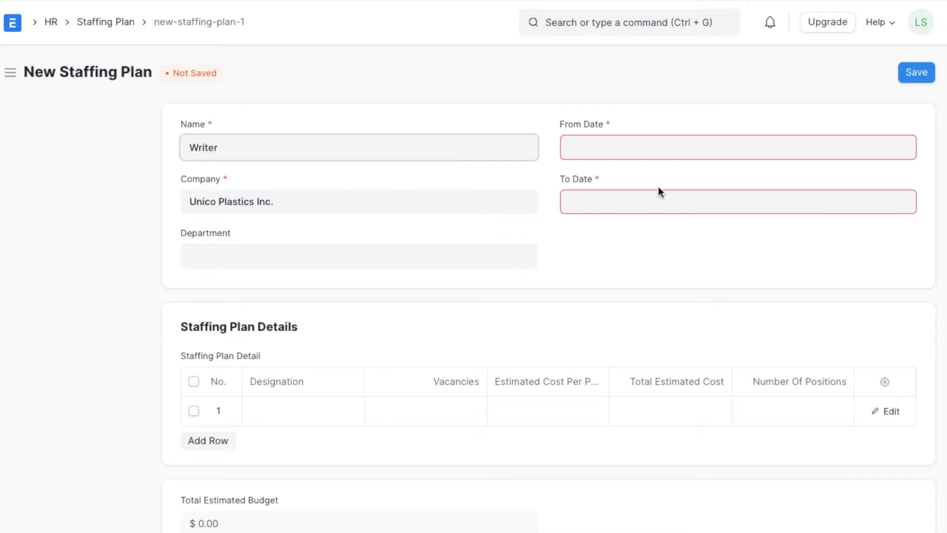
click(660, 146)
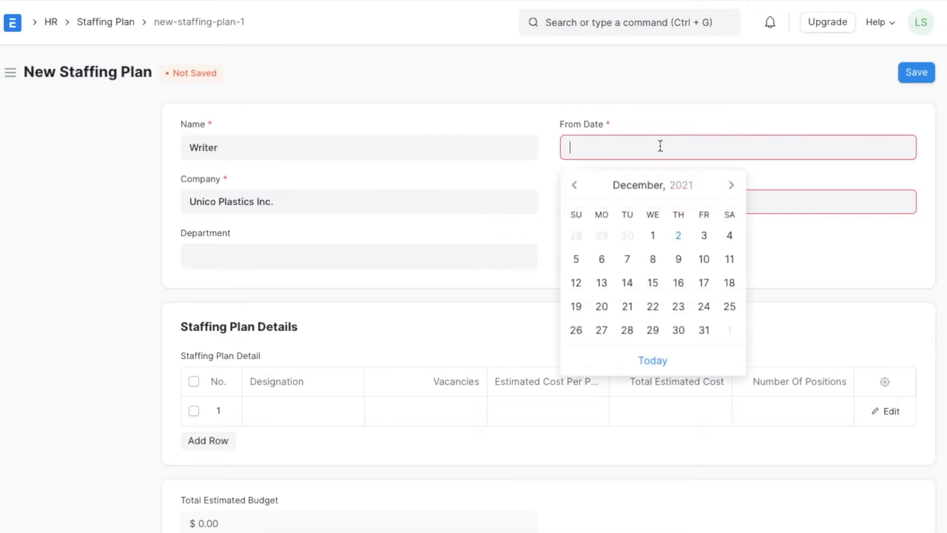
click(658, 239)
click(648, 209)
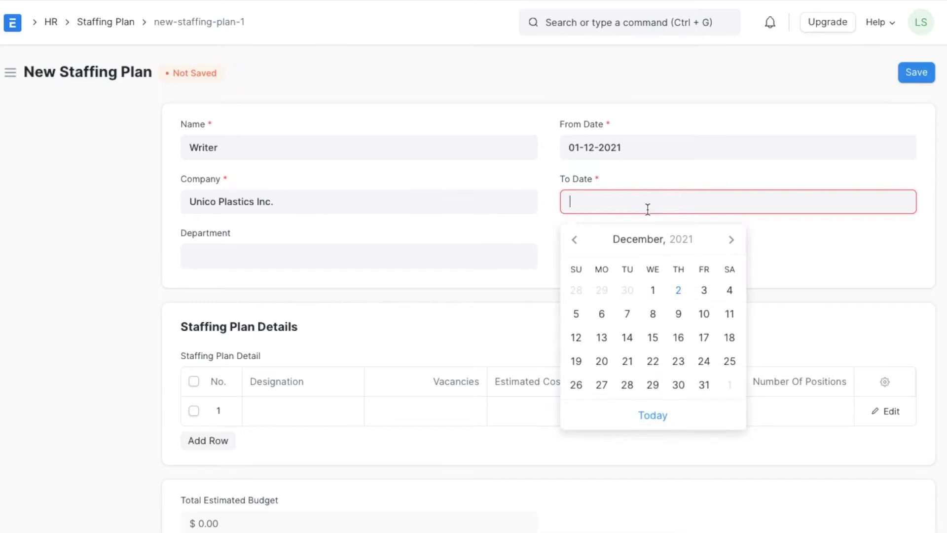
click(732, 239)
click(603, 408)
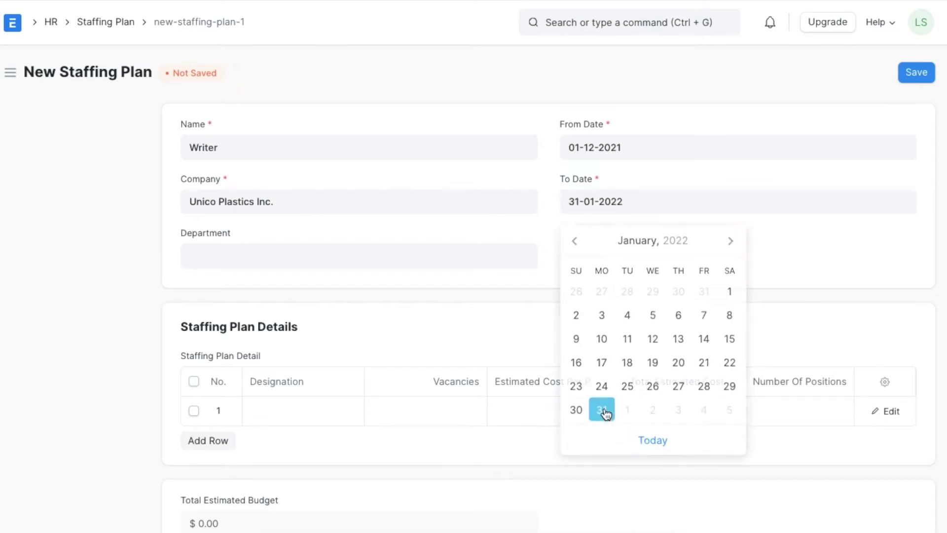
click(372, 246)
text(Mar)
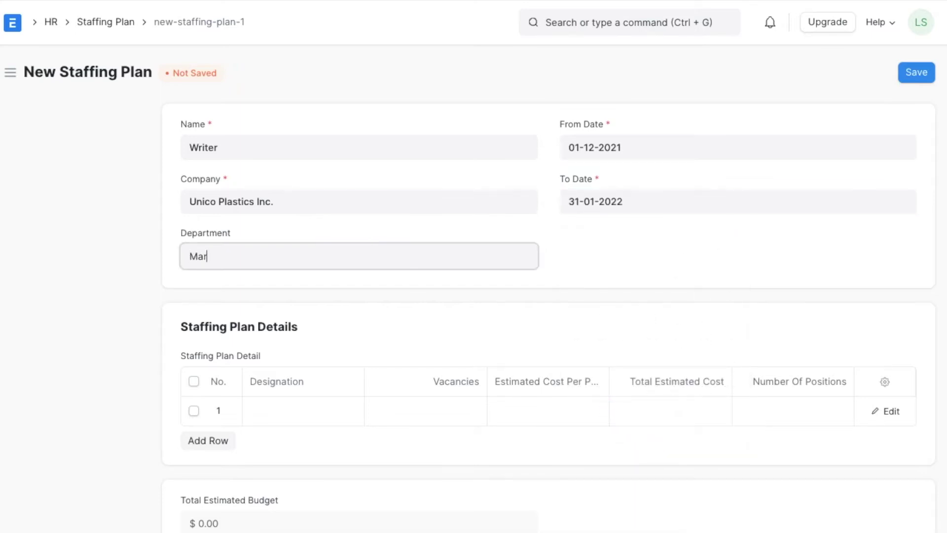
click(338, 298)
- Add a staffing row: designation Writer, 2 vacancies, 35000 cost per position
scroll(338, 298, down, 1)
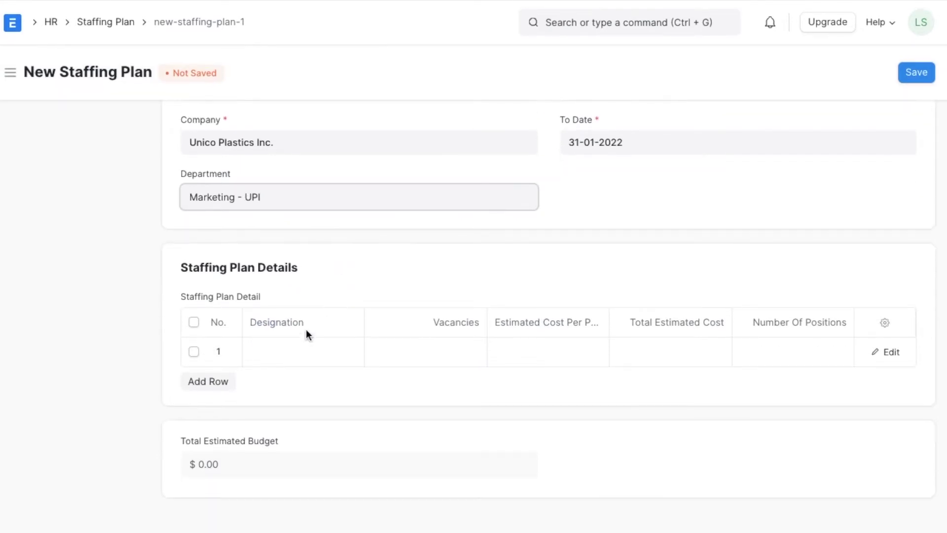
click(290, 351)
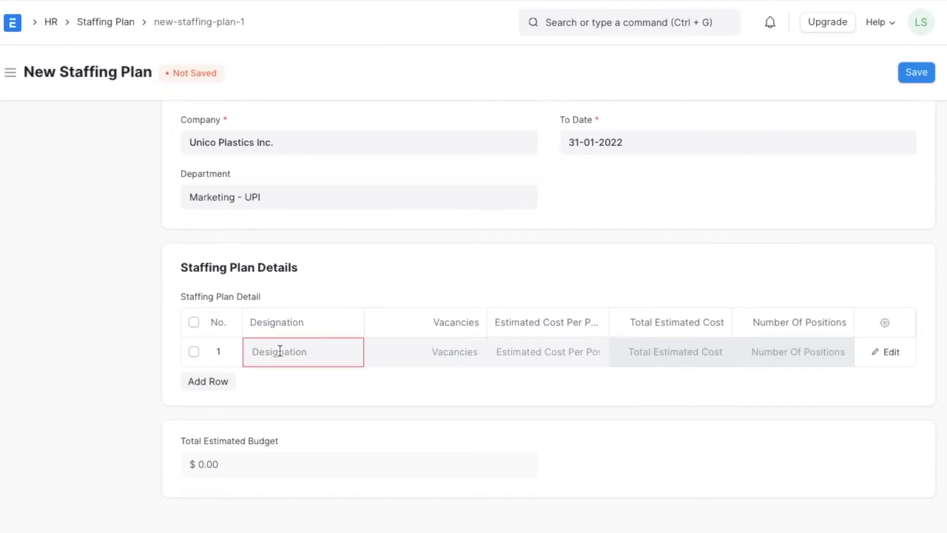
text(Wri)
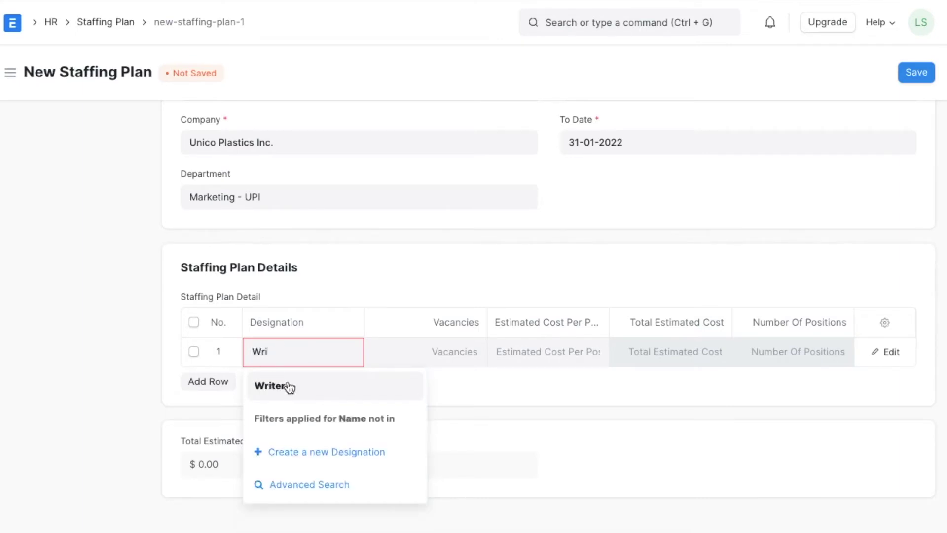
click(288, 385)
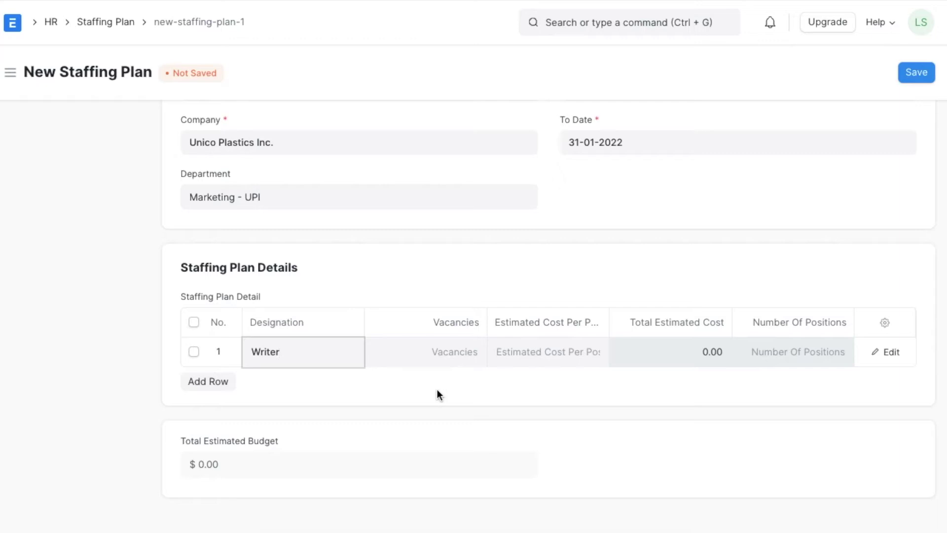
click(450, 354)
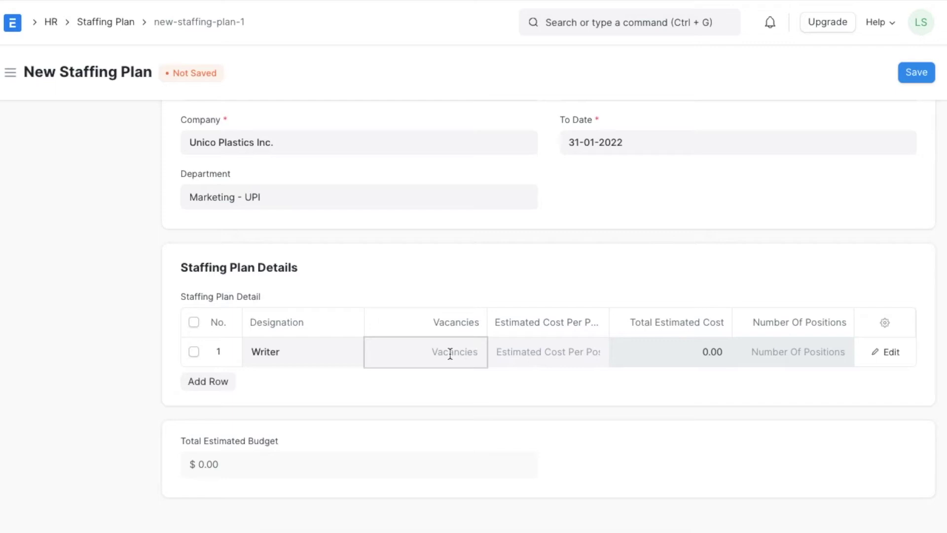
text(2)
click(555, 353)
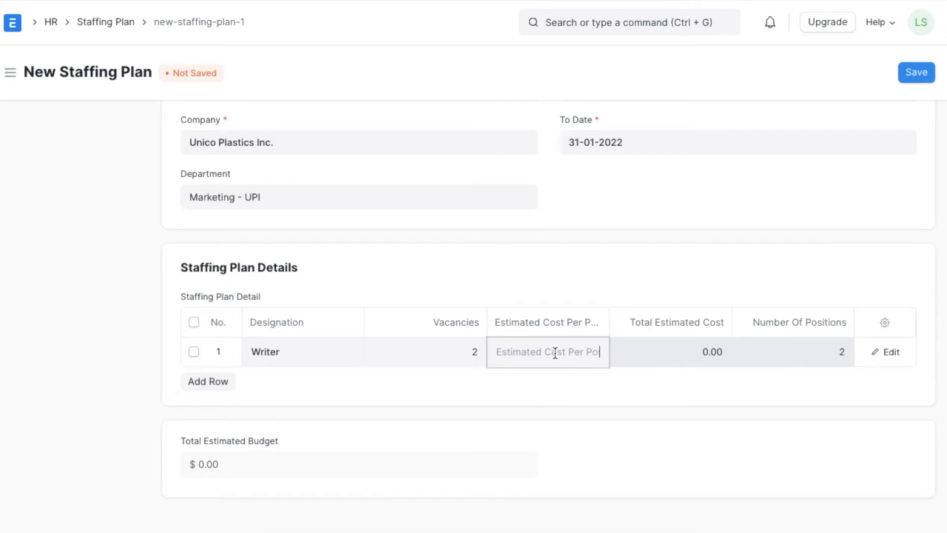
text(35000)
click(582, 386)
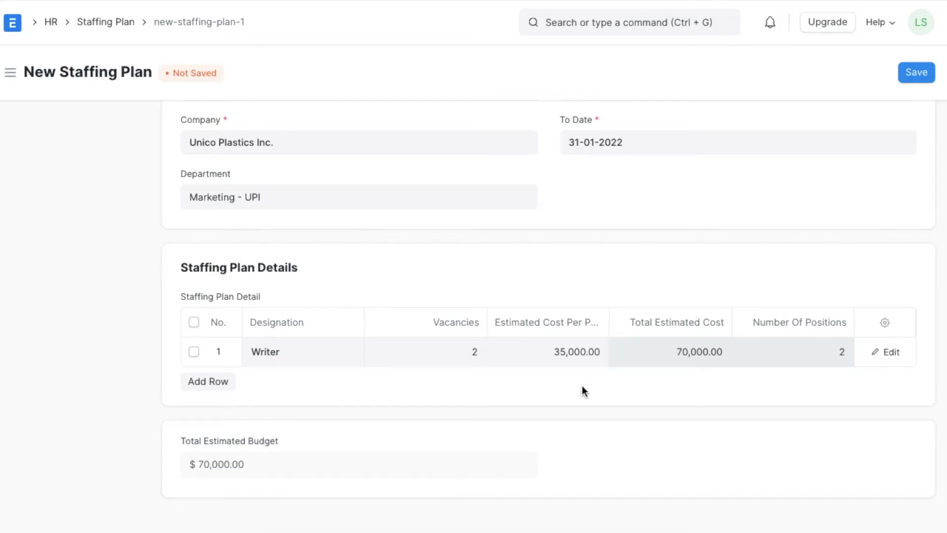
scroll(784, 276, up, 2)
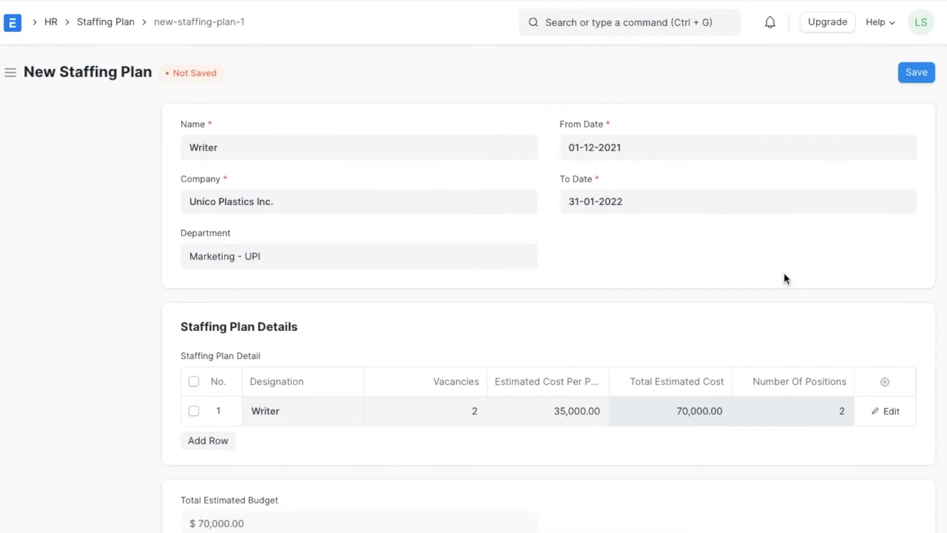
- Save the Writer staffing plan, then submit it and confirm with Yes
click(916, 74)
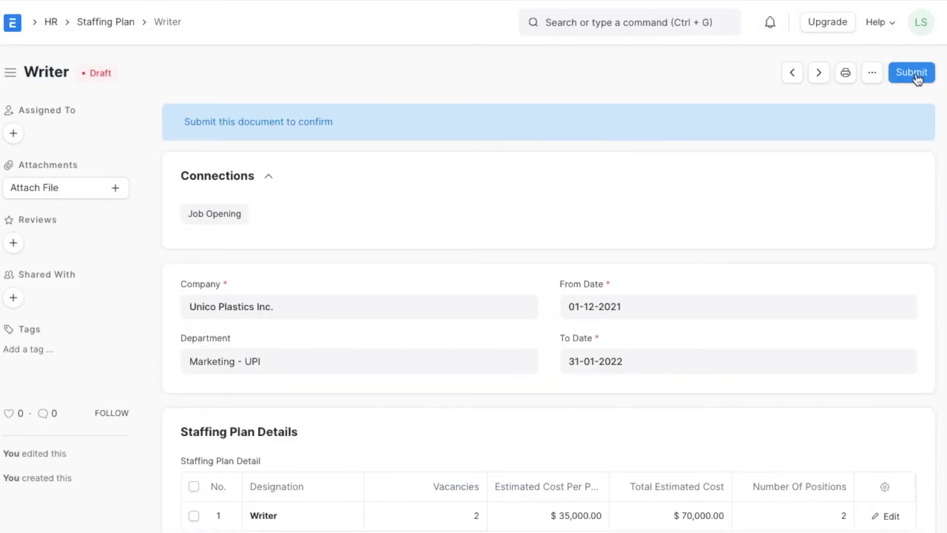
scroll(853, 241, down, 3)
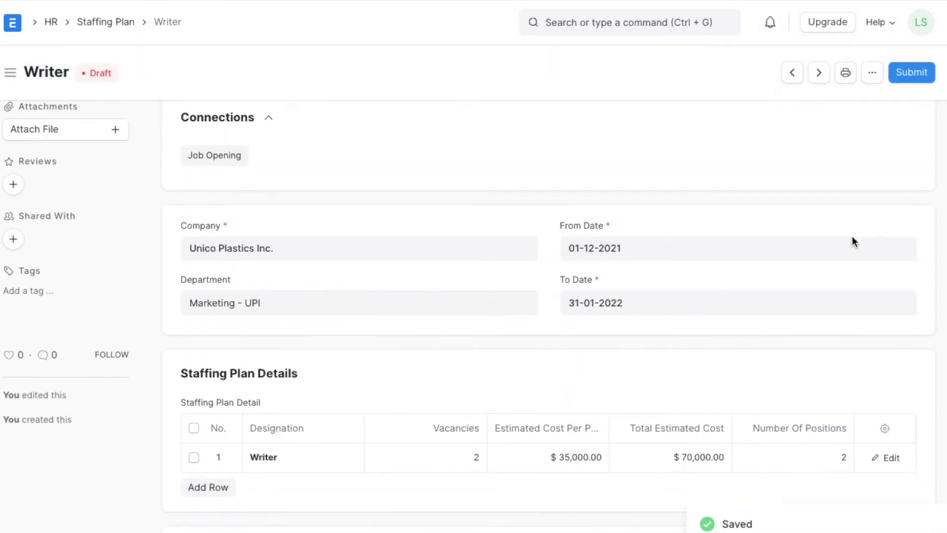
scroll(883, 182, up, 3)
click(915, 72)
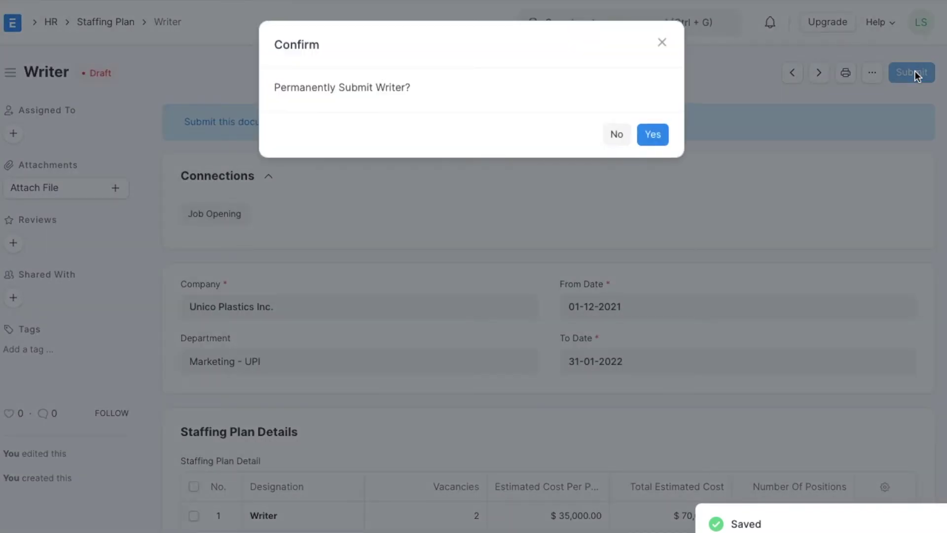
click(650, 134)
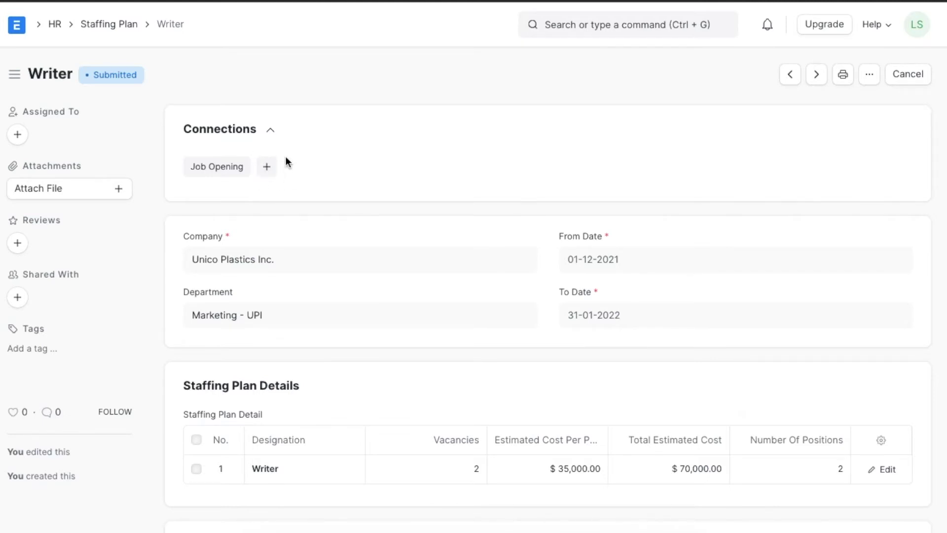
- Start a new Job Opening from the HR workspace
click(57, 25)
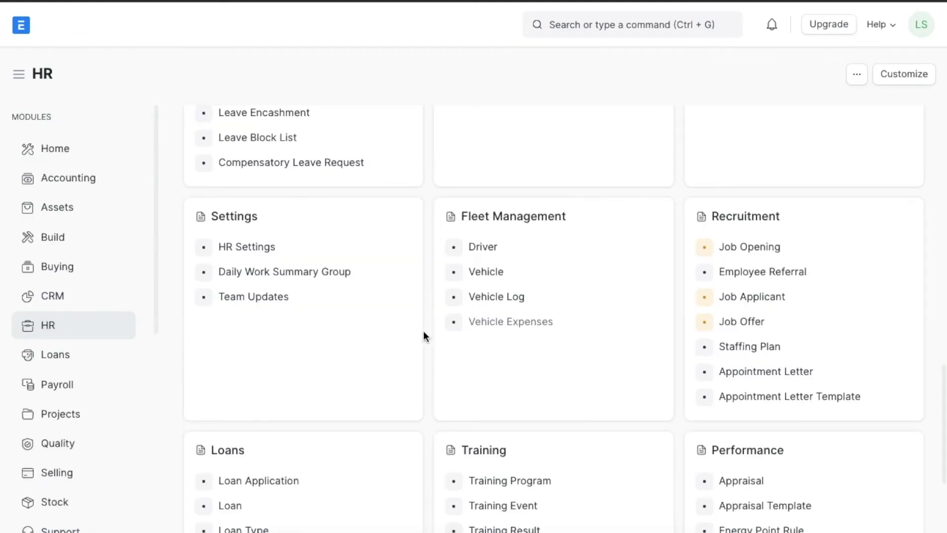
click(795, 250)
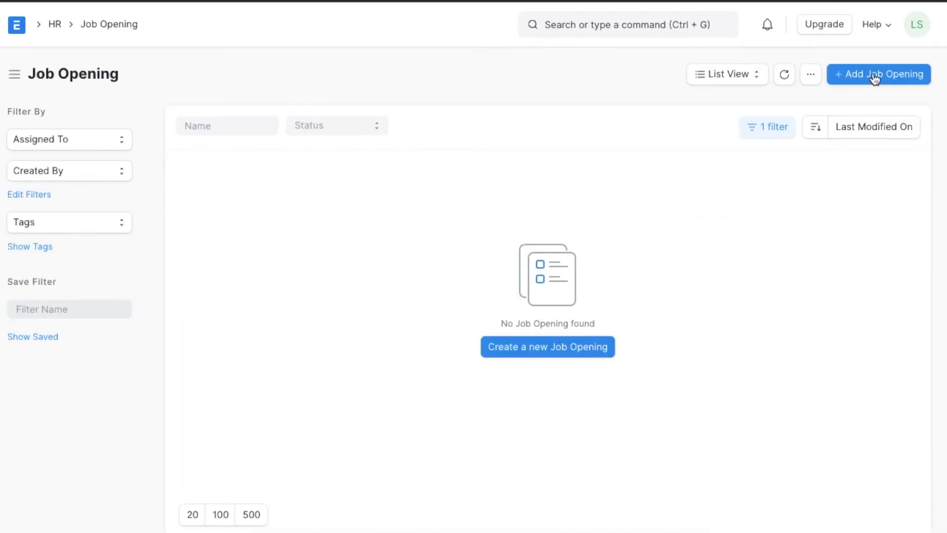
click(875, 79)
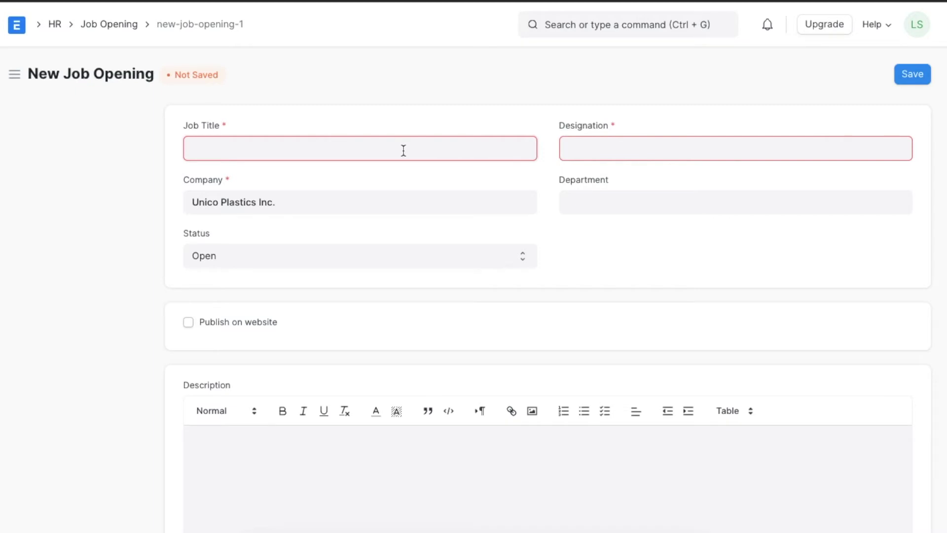
- Title the job opening Writer, with designation Manager and department Marketing - UPI
text(Writer)
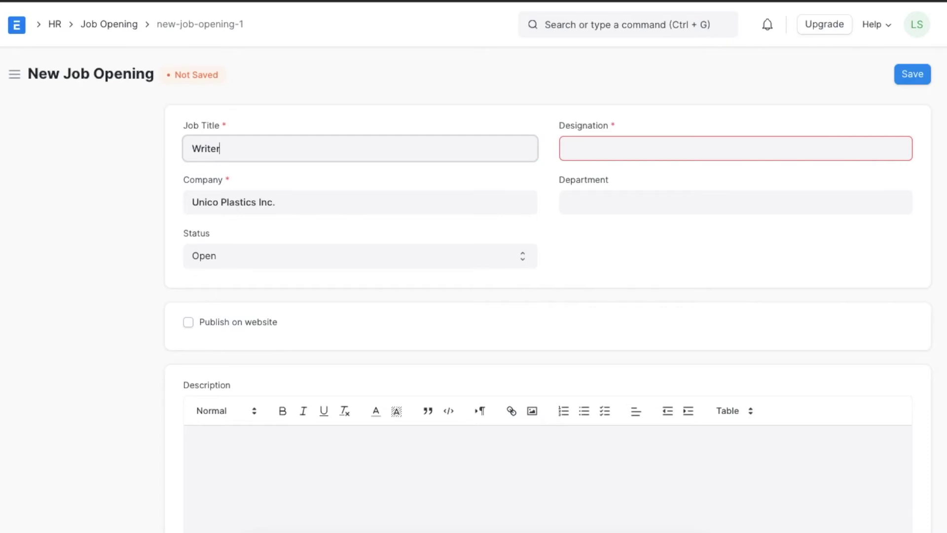
click(633, 154)
text(Manag)
click(648, 188)
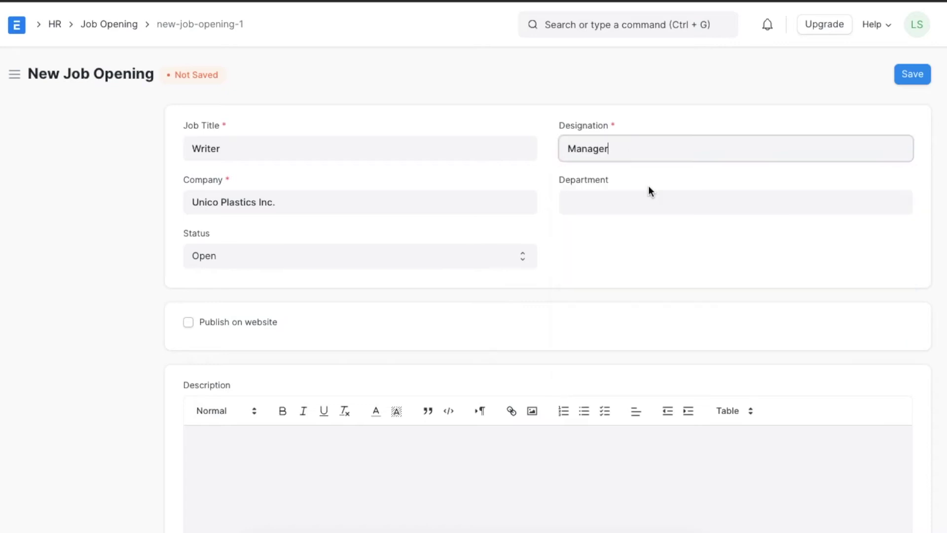
click(634, 202)
text(MA)
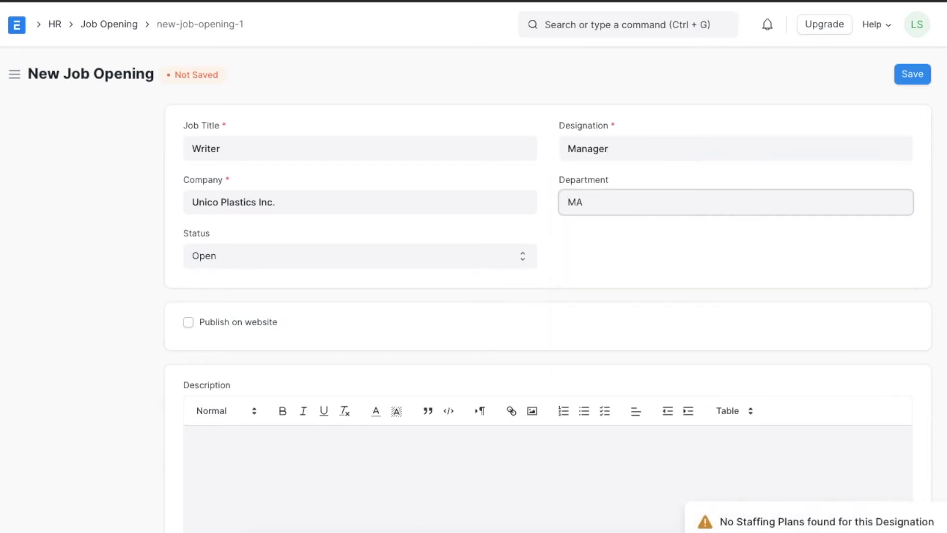
click(641, 266)
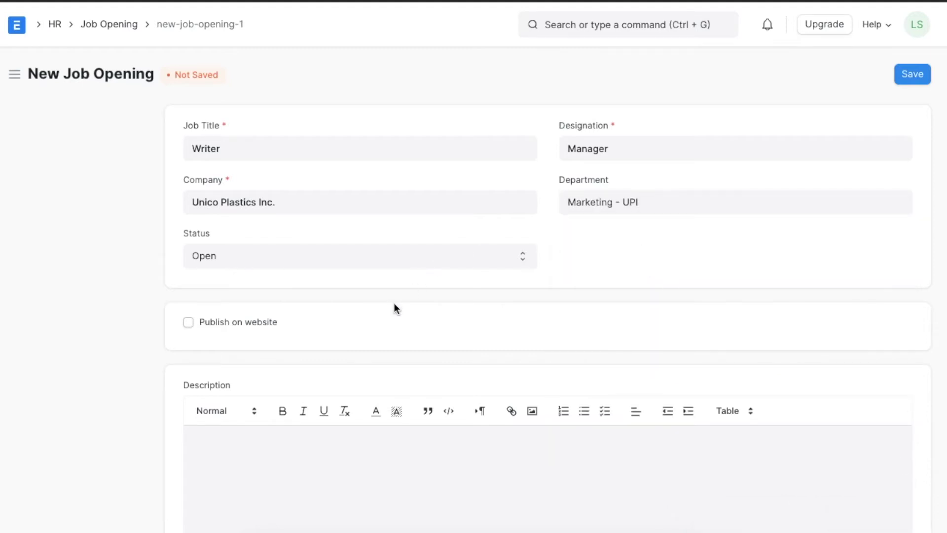
scroll(395, 303, down, 2)
scroll(394, 303, up, 2)
- Paste the content writer job description and remove its bold formatting
click(256, 459)
text(The job of a content writer is to create print and digital content for companies that provides information or showcases the products or services they offer. ... They collaborate closely with a content manager and clients to write according to a company's editorial style.)
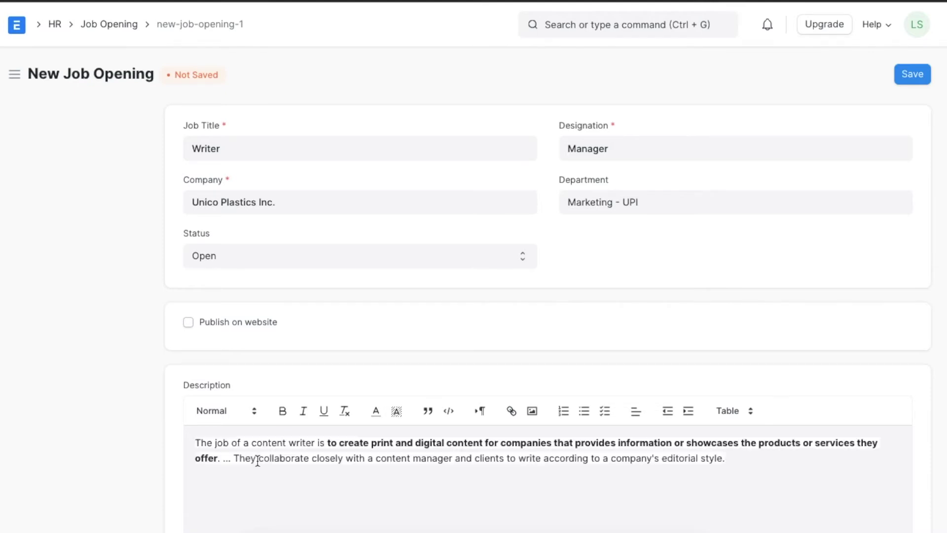
key(ctrl+a)
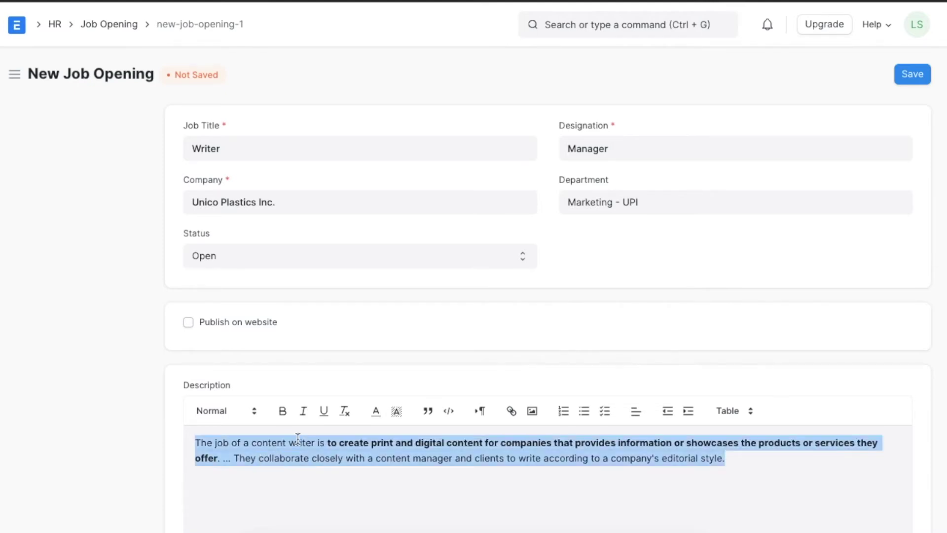
click(347, 413)
click(331, 476)
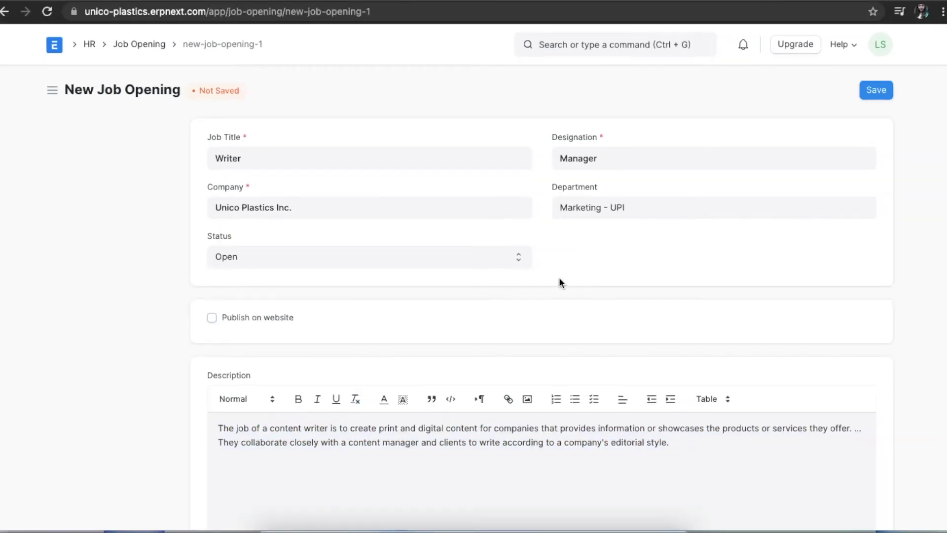
- Publish the opening on the website with route job_application and save it
click(212, 317)
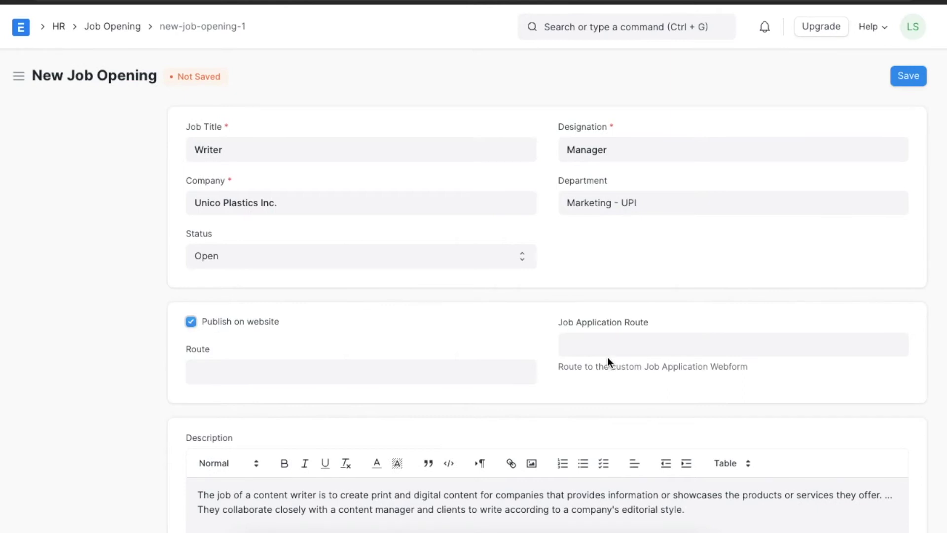
click(604, 342)
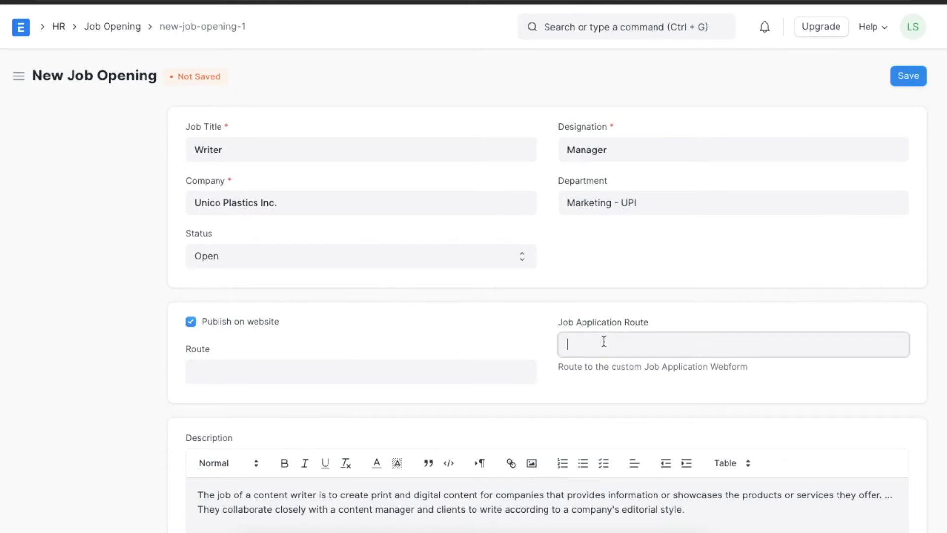
text(job_application)
click(910, 77)
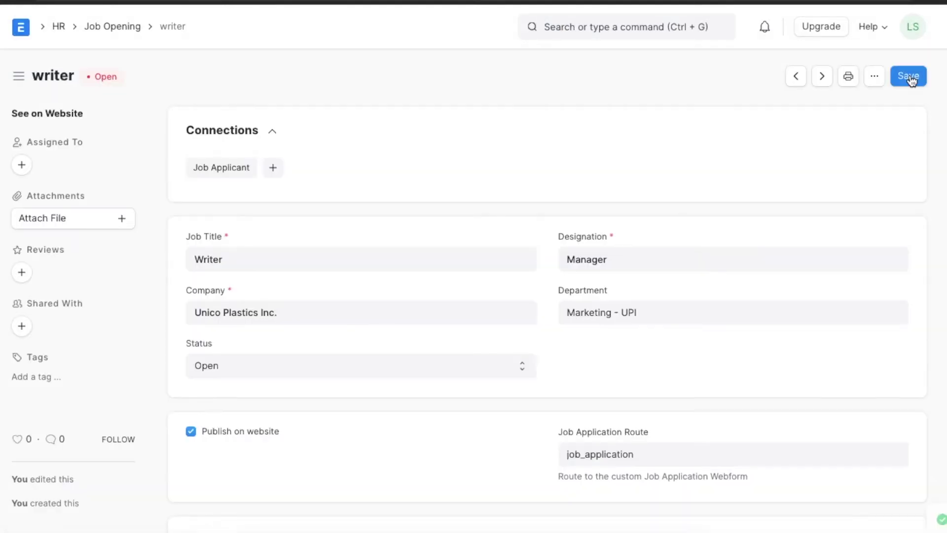
click(75, 117)
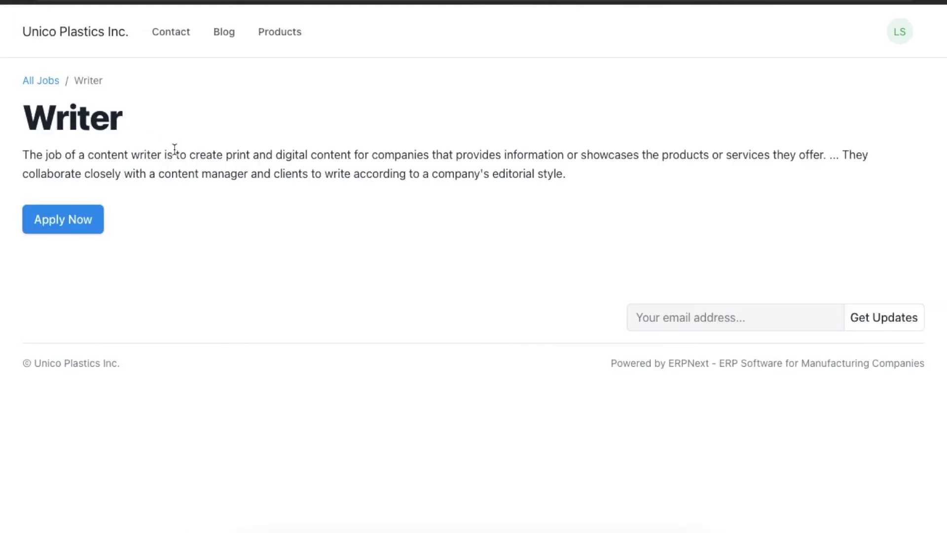
click(71, 225)
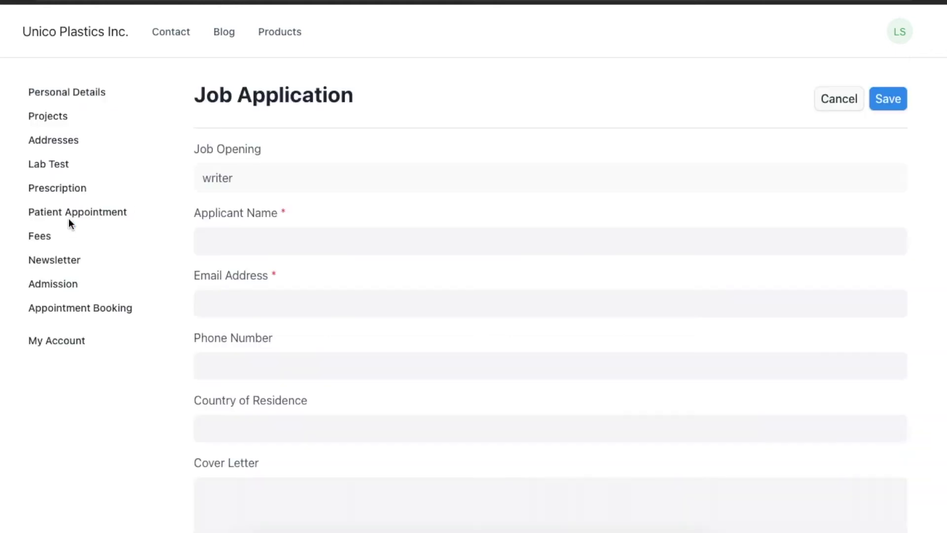
scroll(362, 242, down, 6)
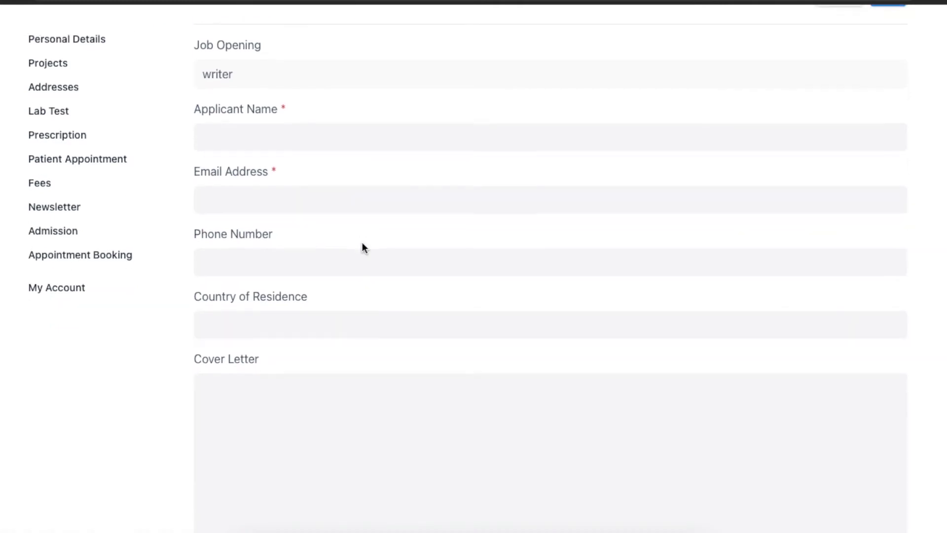
scroll(363, 246, down, 4)
scroll(363, 245, up, 4)
scroll(362, 241, up, 6)
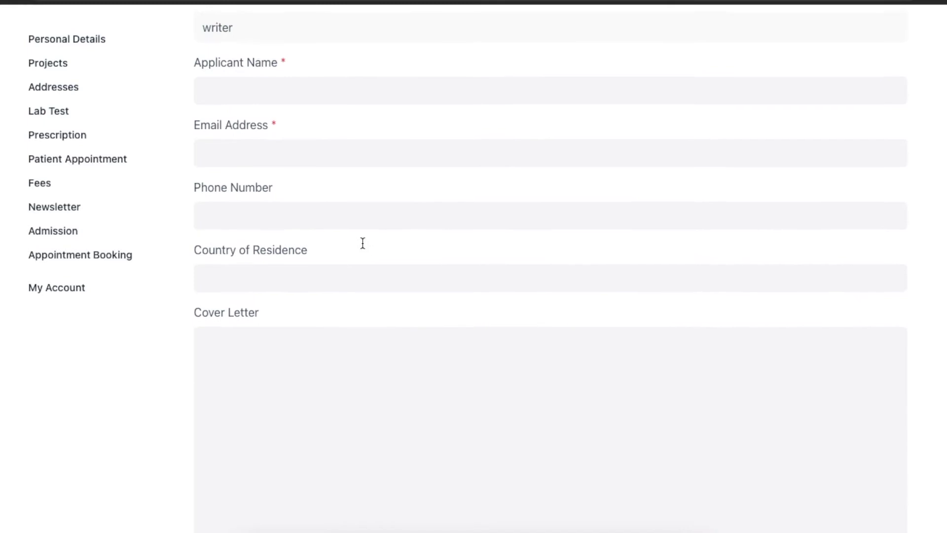
scroll(363, 241, up, 1)
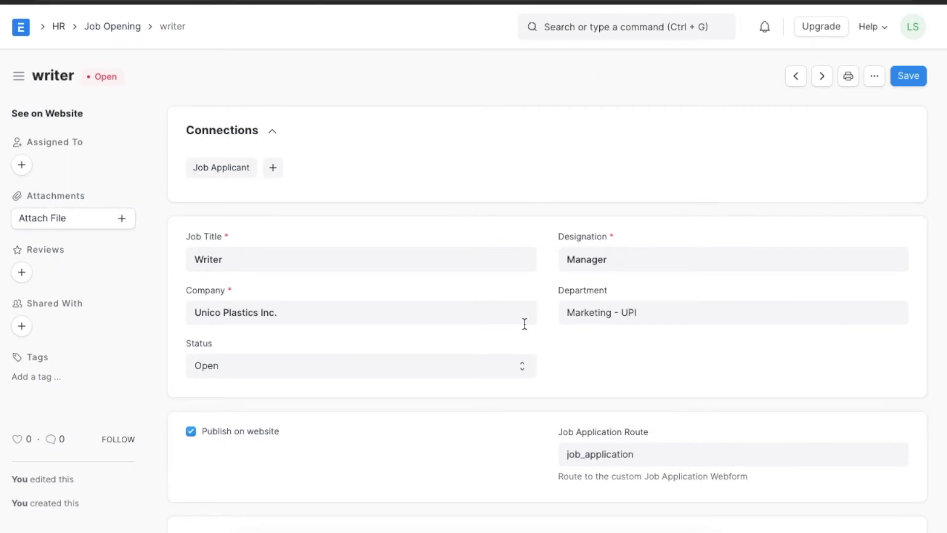
- Set the Writer opening's salary range to 15000–40000 and save
scroll(524, 321, down, 15)
scroll(524, 324, up, 3)
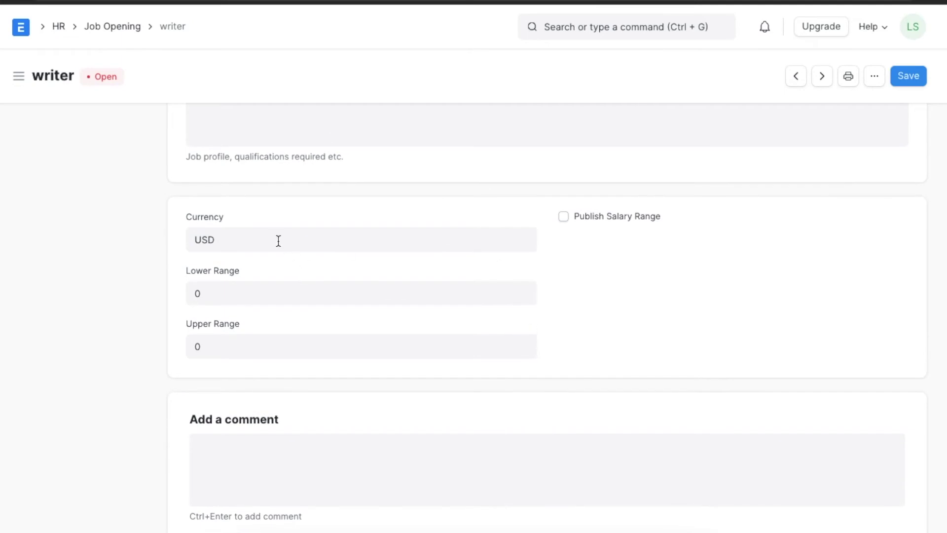
click(241, 297)
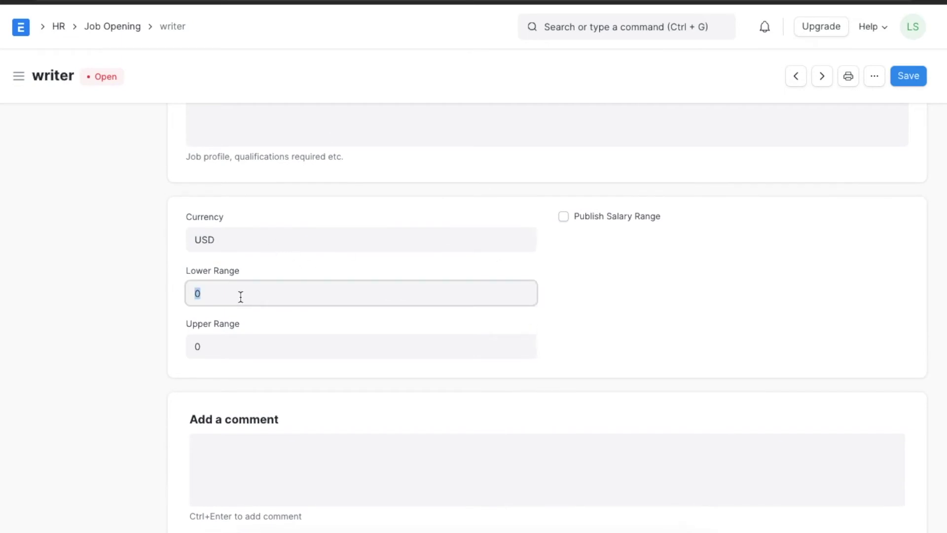
text(15000)
click(222, 349)
text(40000)
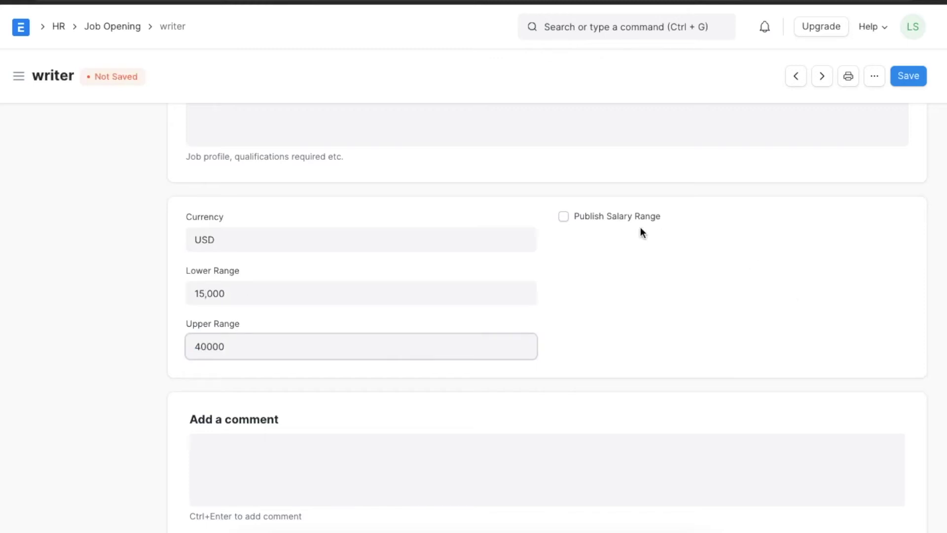
click(908, 78)
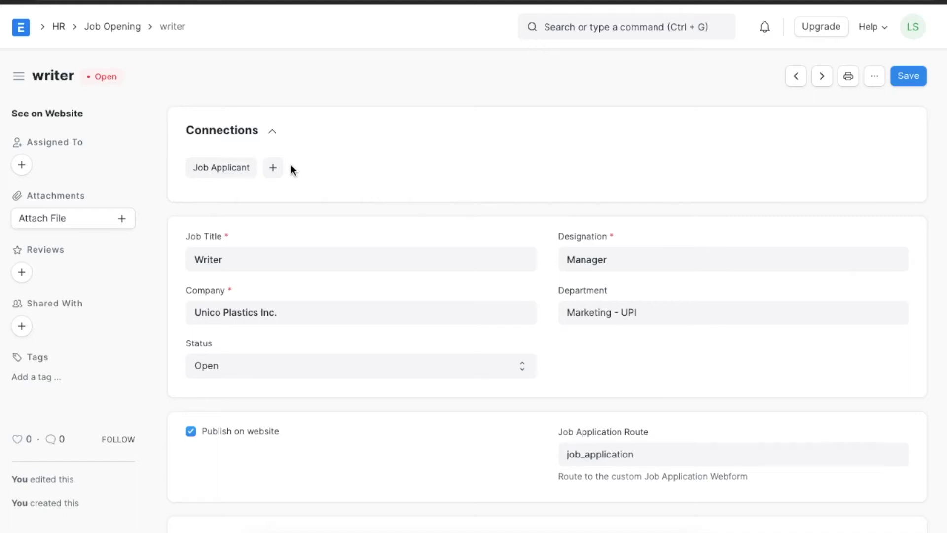
- Start a new Job Applicant from the HR workspace
click(57, 27)
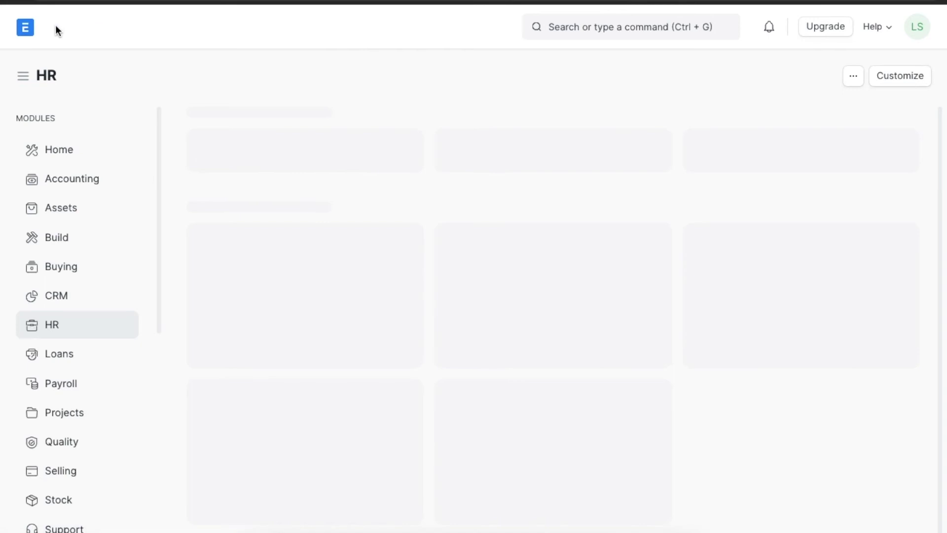
scroll(549, 329, down, 10)
scroll(549, 330, down, 9)
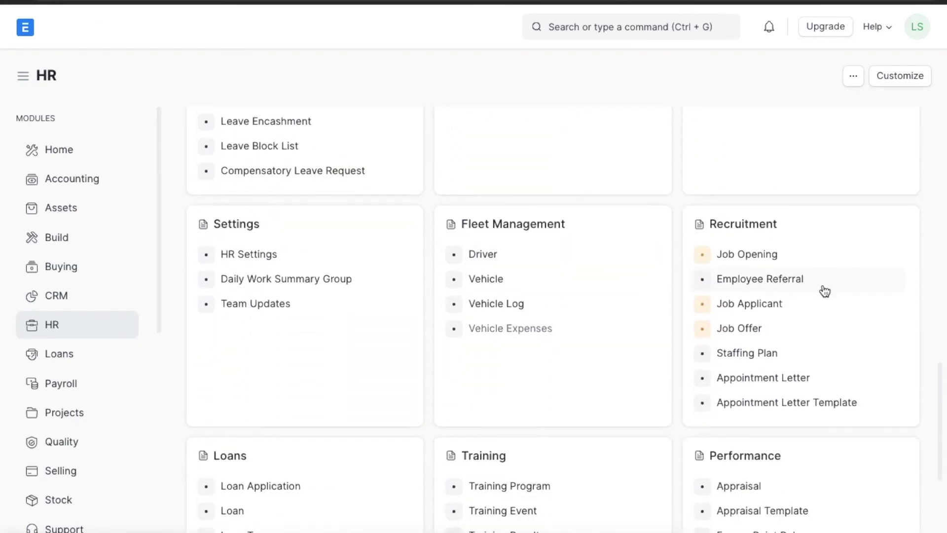
click(807, 304)
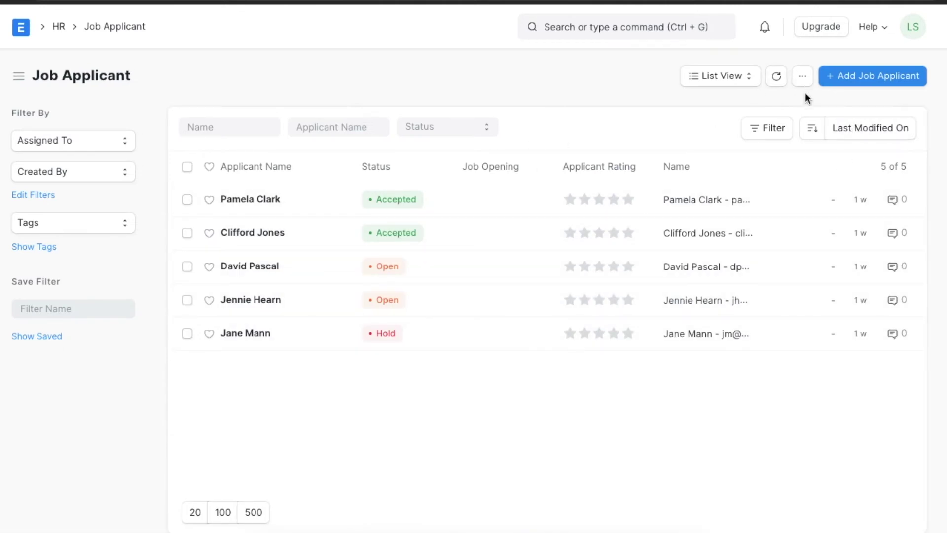
click(849, 77)
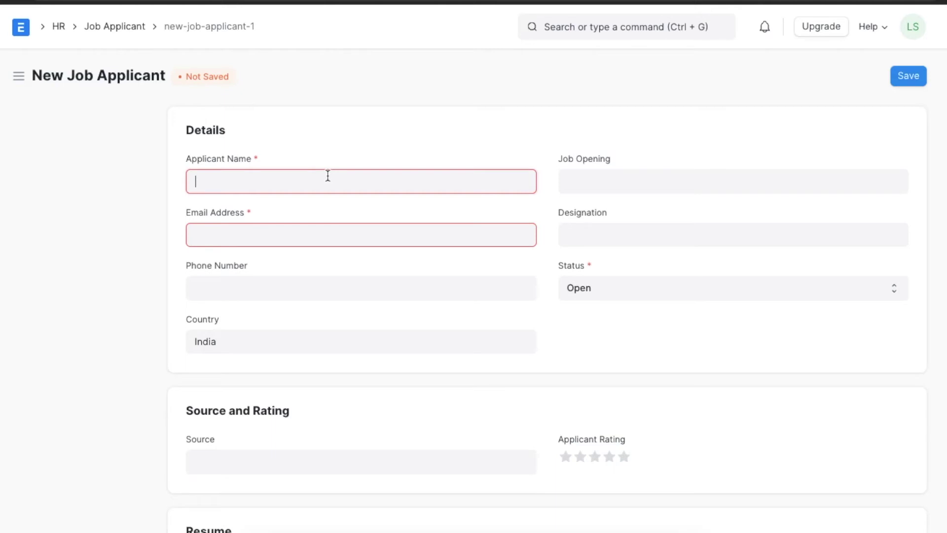
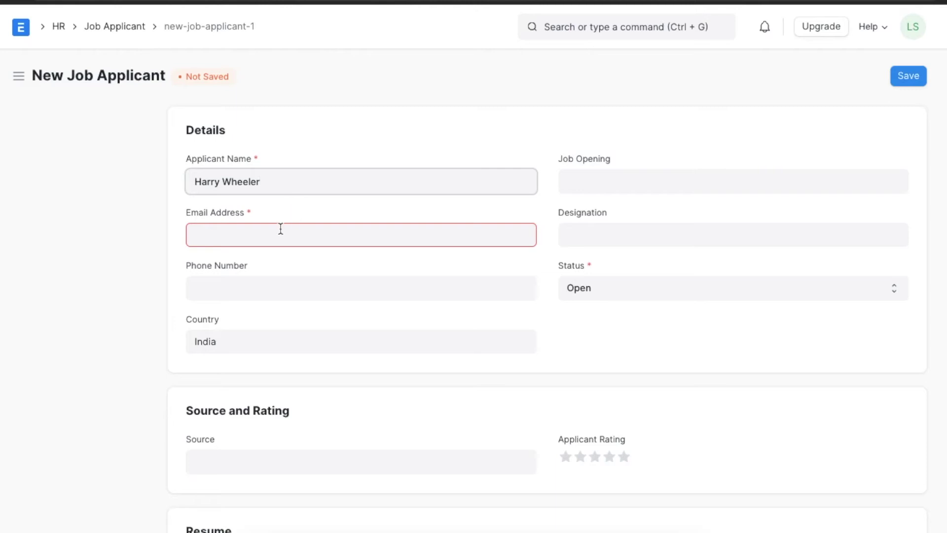
- Enter the applicant's full name, job opening writer and designation Manager
click(577, 182)
click(587, 218)
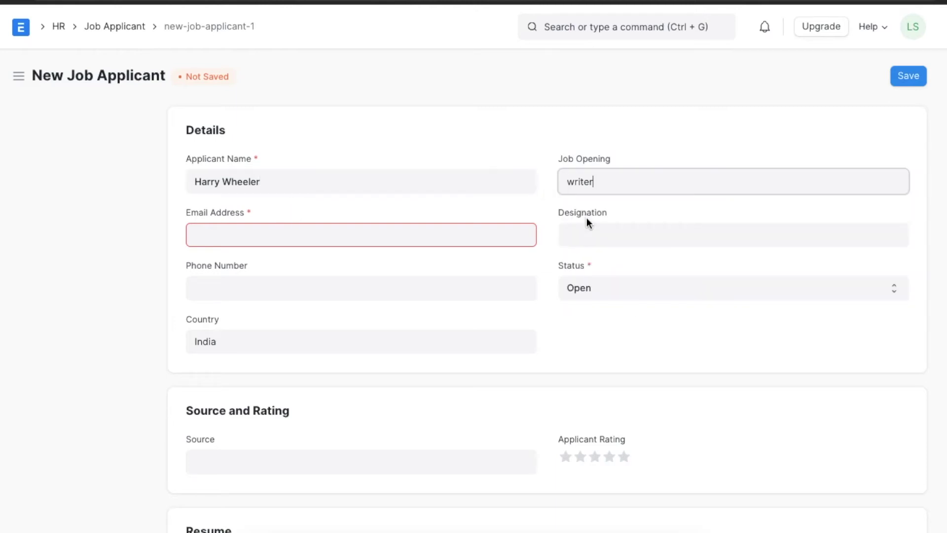
click(585, 241)
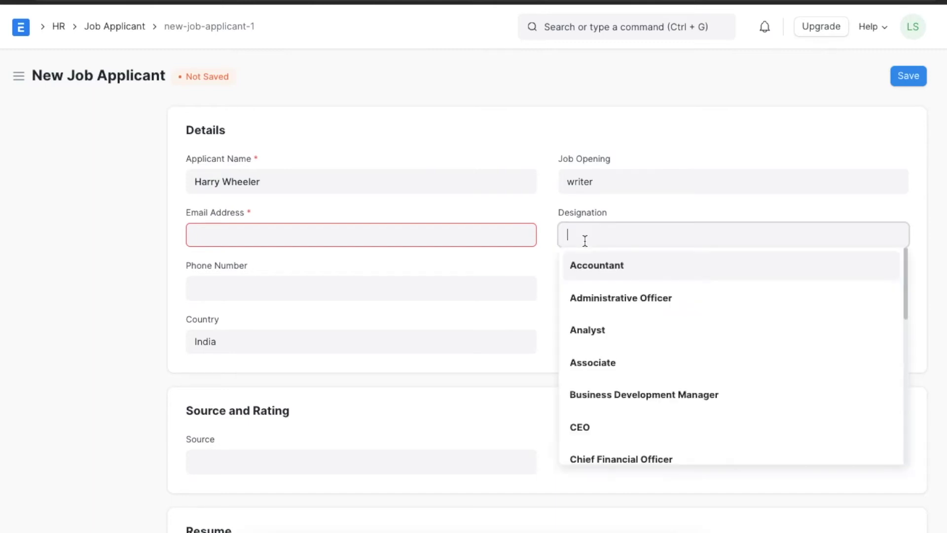
text(ma)
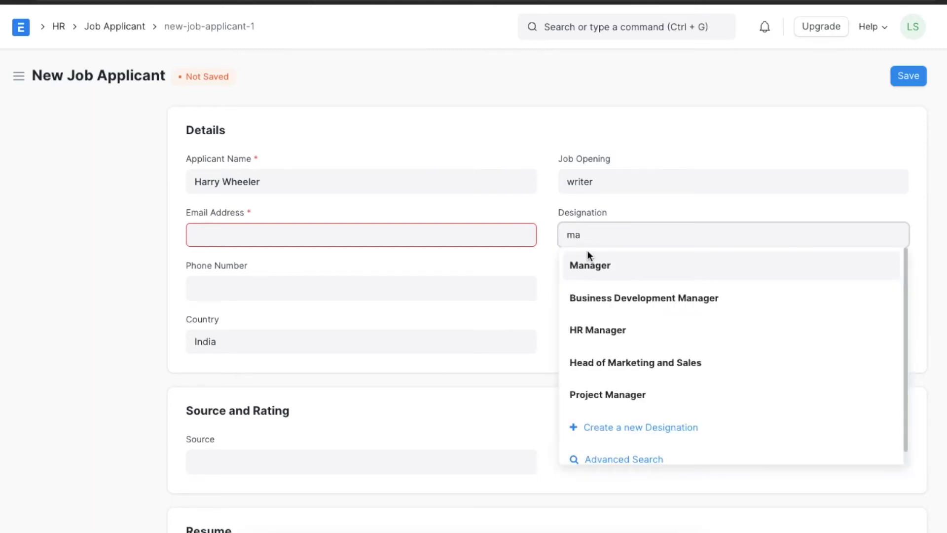
click(593, 271)
- Fill in the applicant's e-mail address and phone number
click(322, 231)
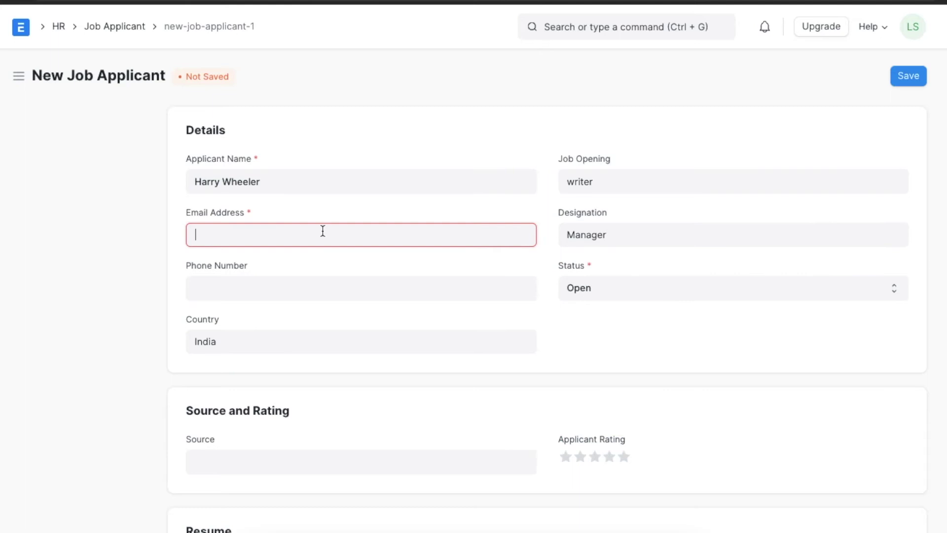
click(301, 292)
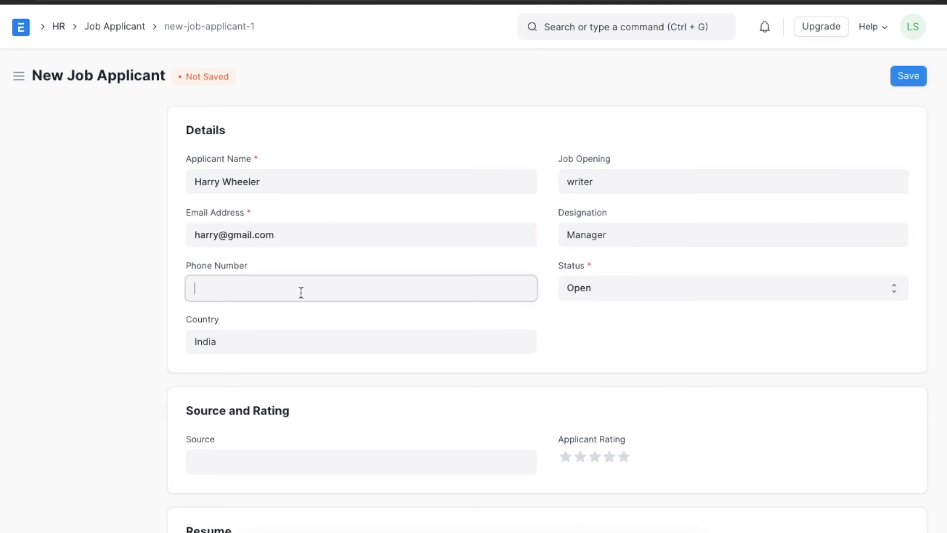
- Set source to Website Listing, rating to four stars, and keep status Open
scroll(320, 393, down, 5)
click(279, 168)
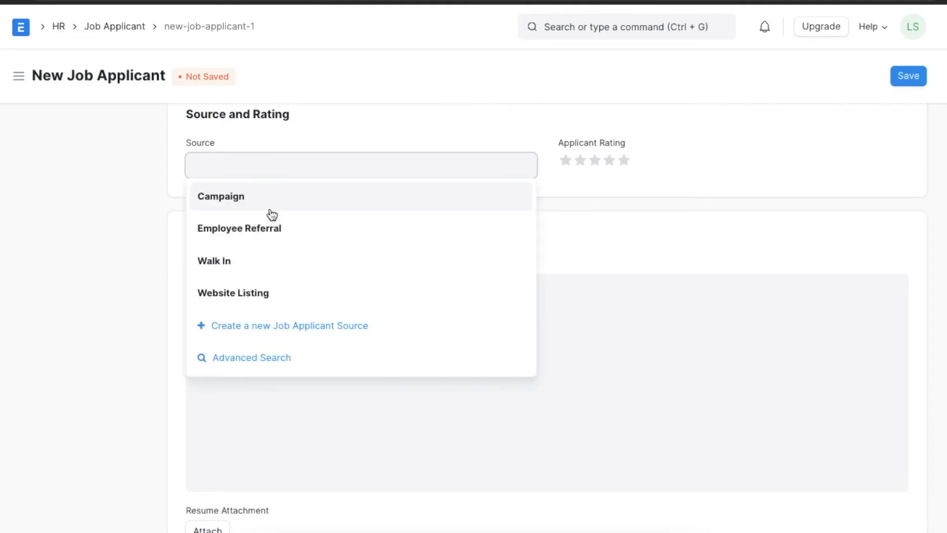
click(252, 291)
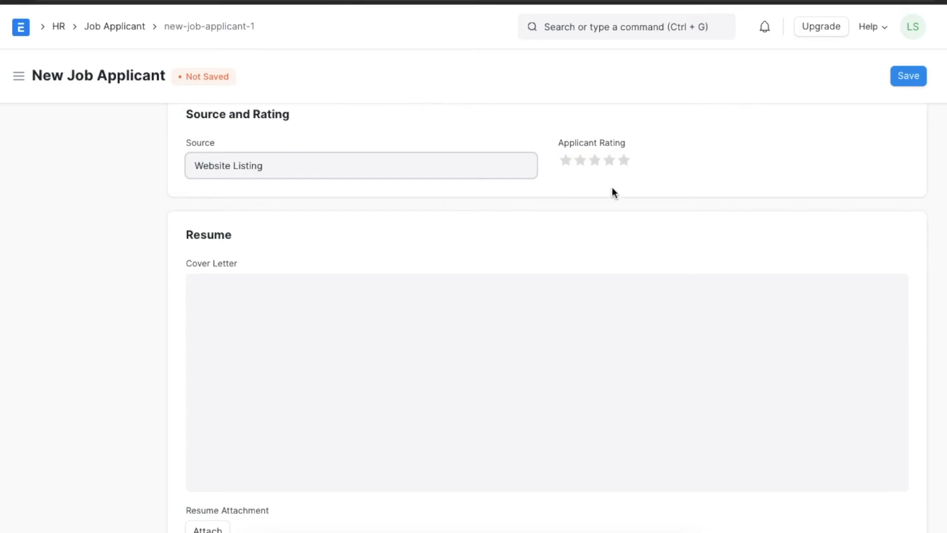
click(610, 161)
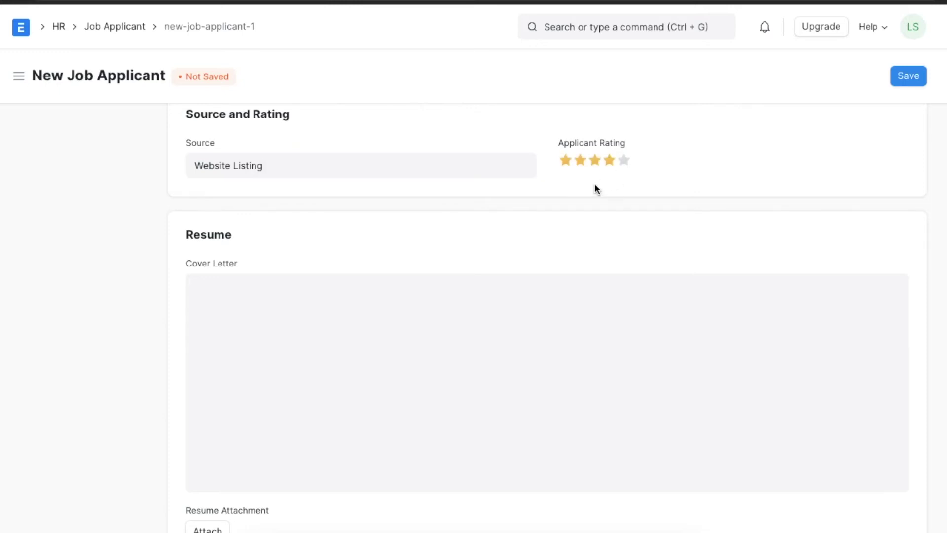
scroll(594, 188, up, 5)
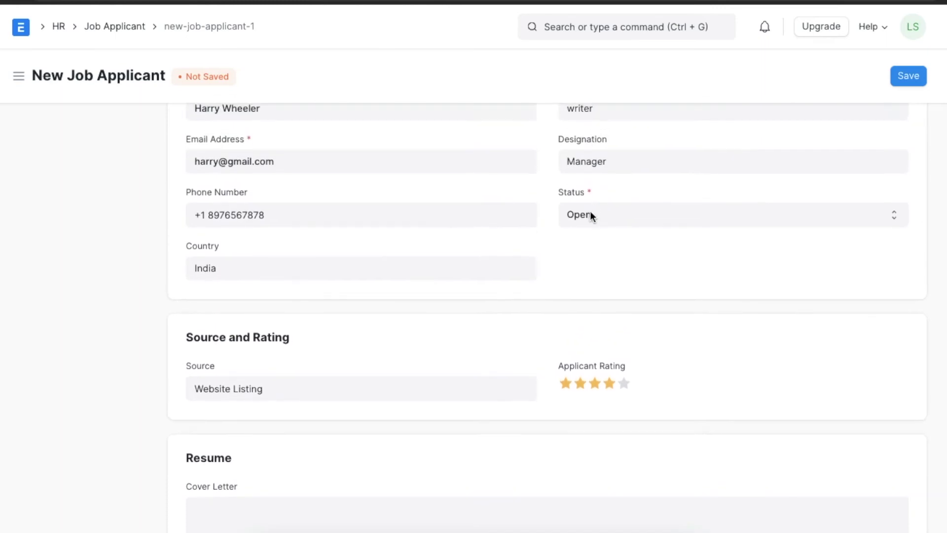
scroll(655, 226, down, 1)
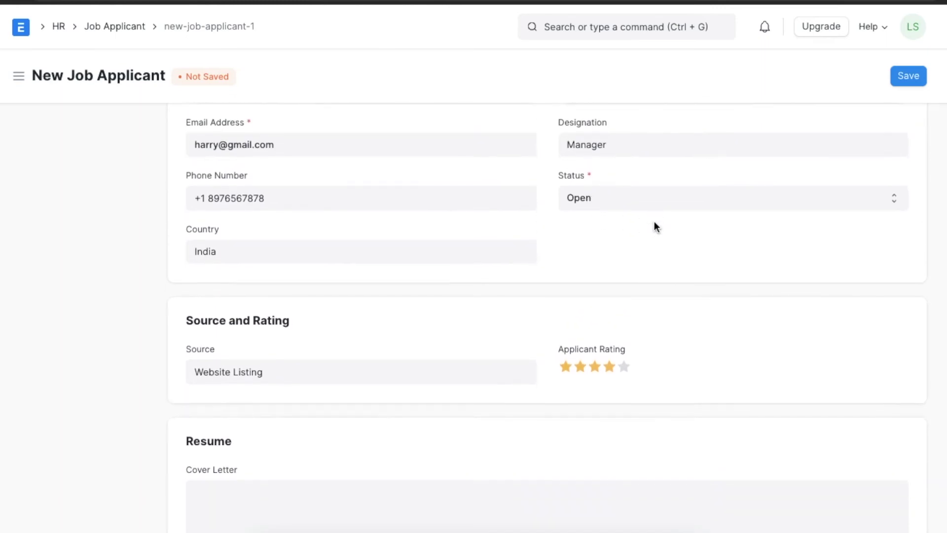
click(654, 198)
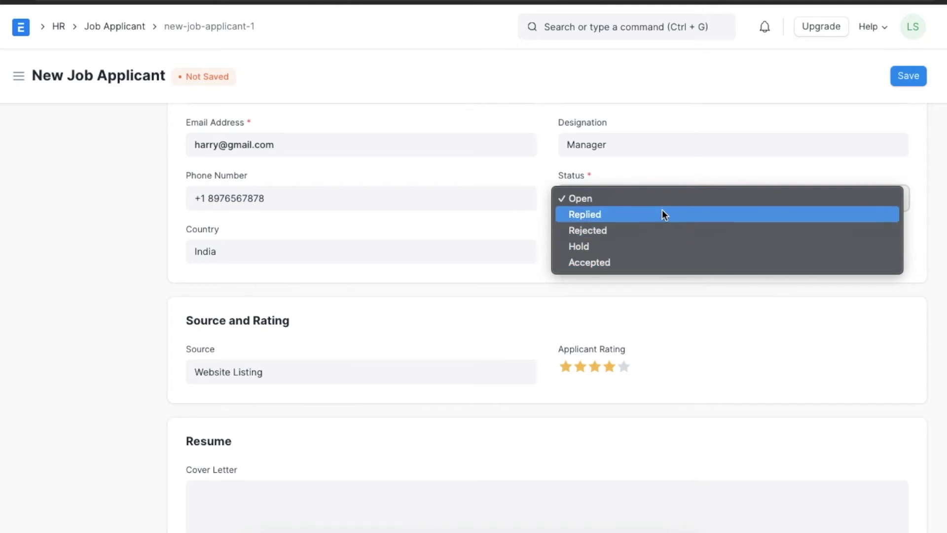
click(659, 282)
- Change the applicant's country from India to United States
scroll(568, 278, down, 1)
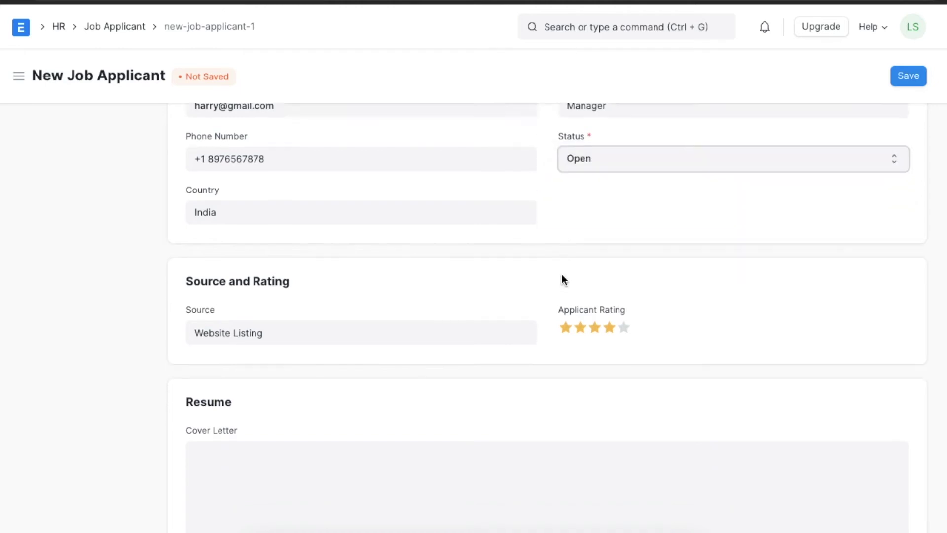
scroll(562, 277, down, 3)
click(431, 163)
key(ctrl+a)
text(uni)
click(310, 276)
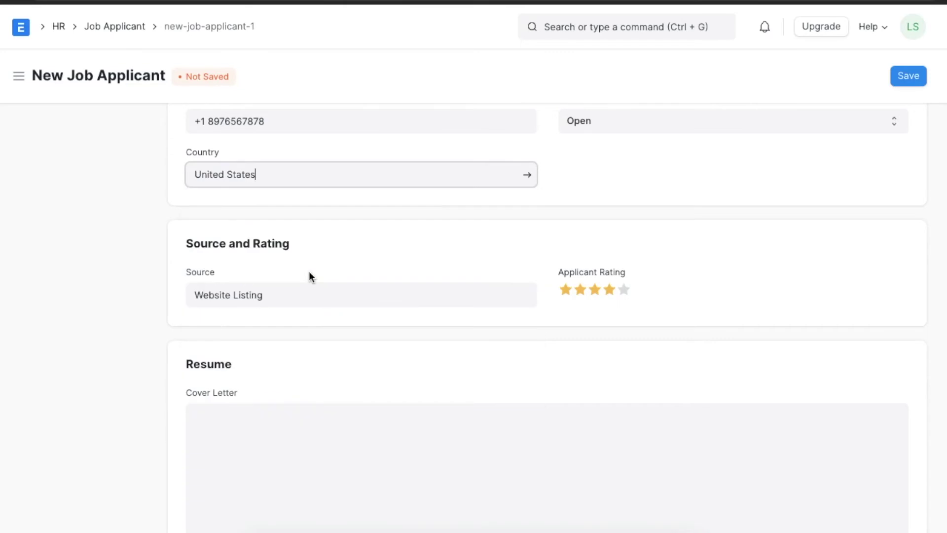
scroll(309, 272, down, 5)
- Paste the cover letter and put the sender's name on its own line
click(271, 313)
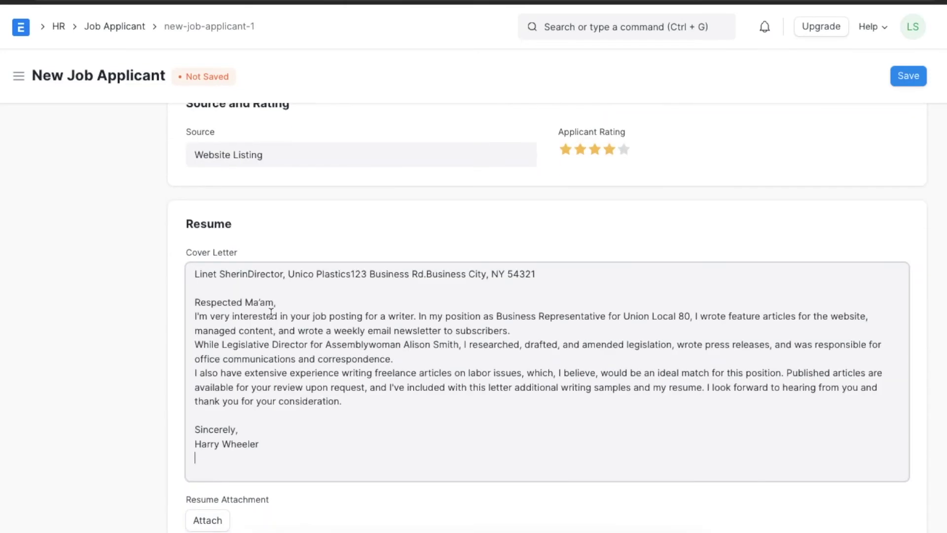
scroll(306, 370, down, 3)
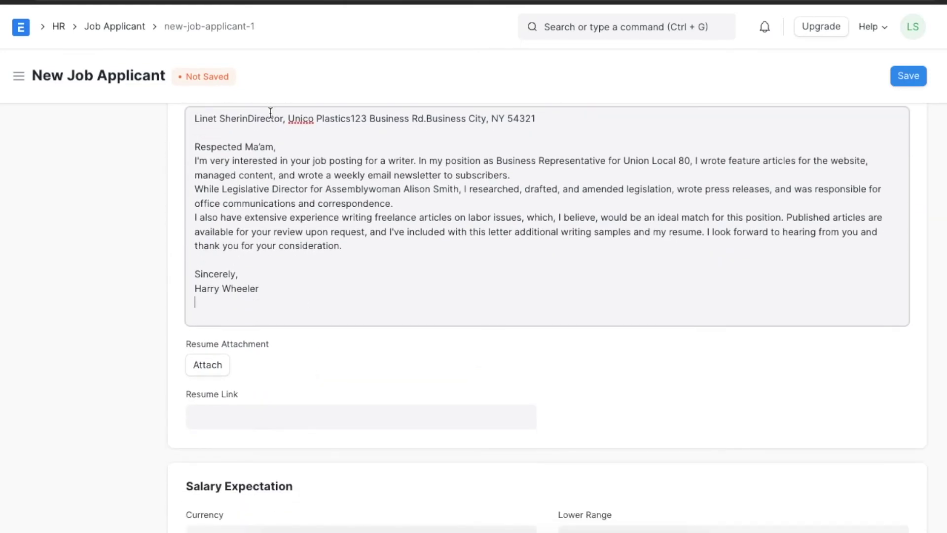
click(247, 118)
key(Return)
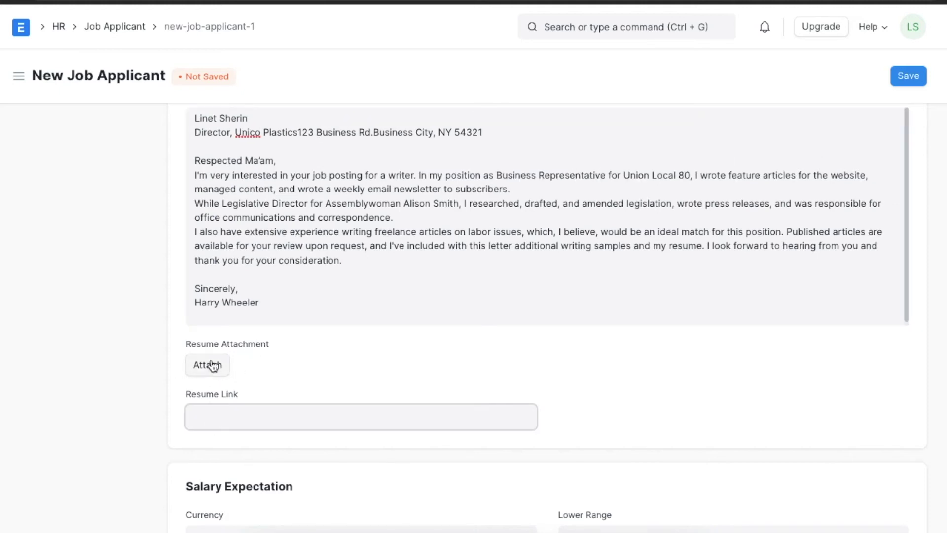
- Attach Resume 1.pdf from the file library
click(211, 363)
click(450, 175)
click(346, 260)
click(648, 353)
- Set the salary expectation to 25000–35000 and save the applicant
scroll(469, 340, down, 3)
click(589, 399)
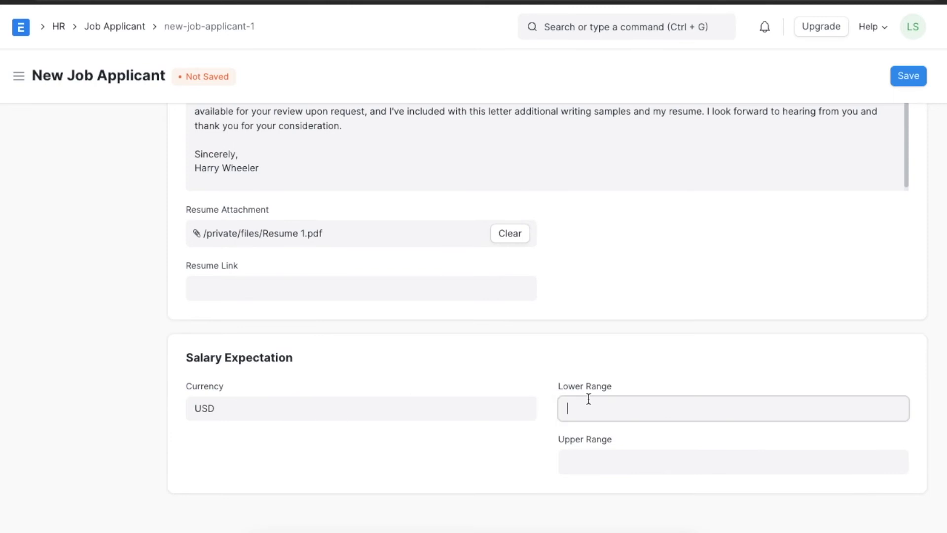
text(25000)
click(603, 455)
text(35000)
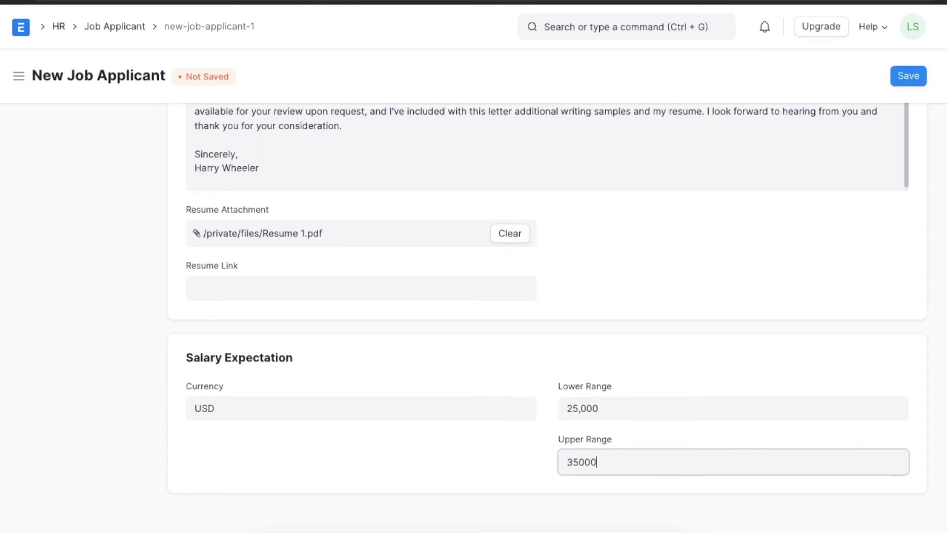
click(908, 76)
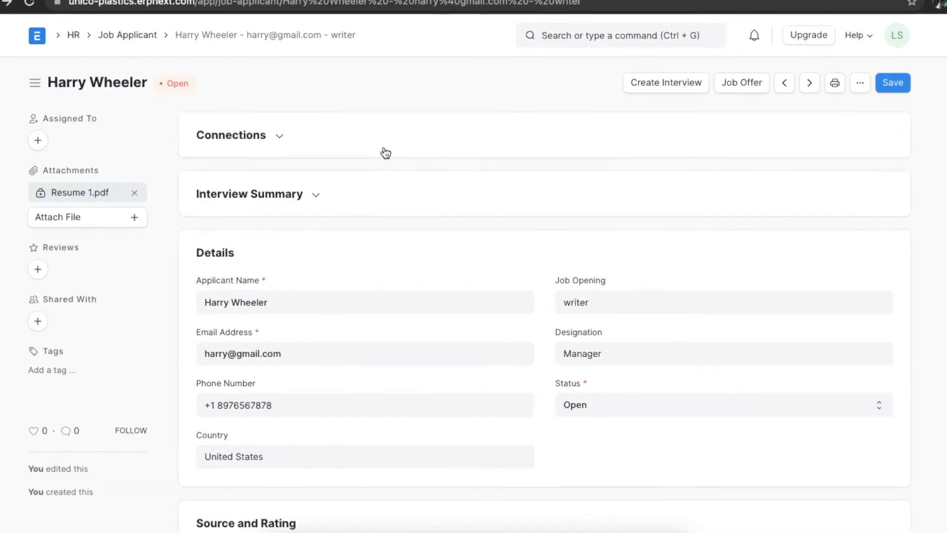
- Expand the applicant's Connections section, then return to the HR workspace
click(274, 134)
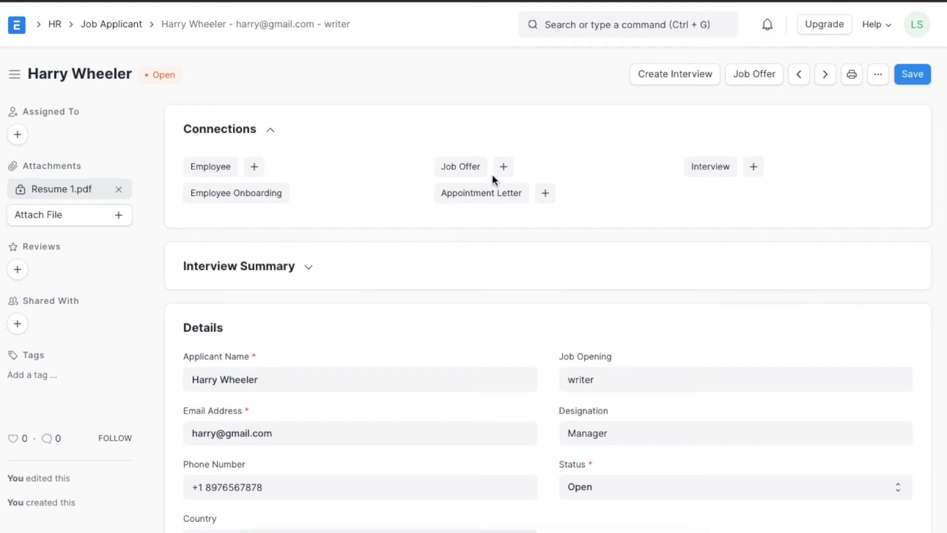
click(55, 27)
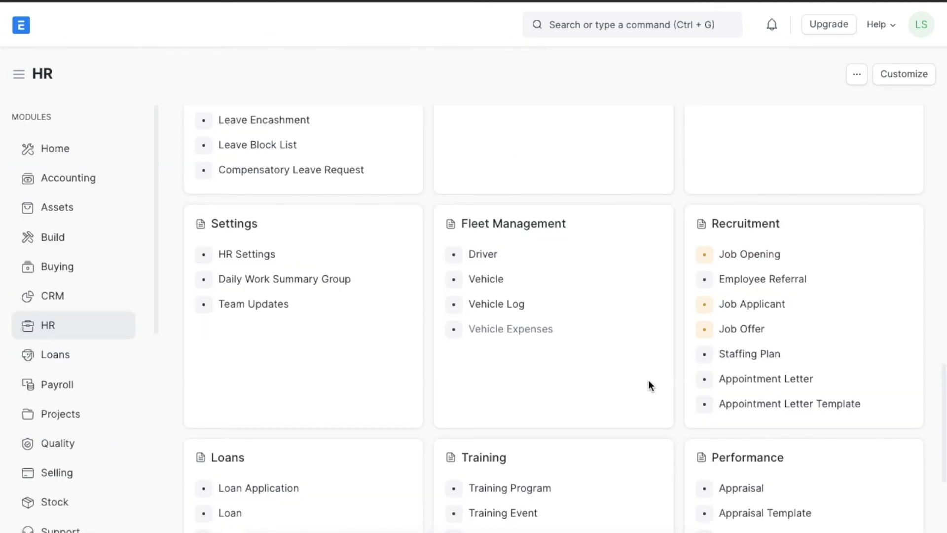
- Start a new job offer for the writer applicant, dated 02-12-2021, with designation Manager
scroll(649, 385, down, 1)
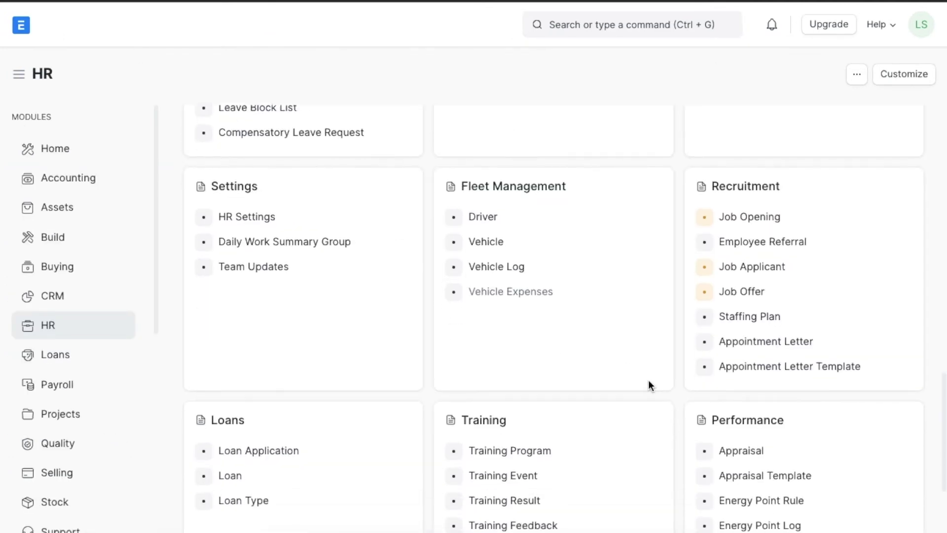
click(783, 297)
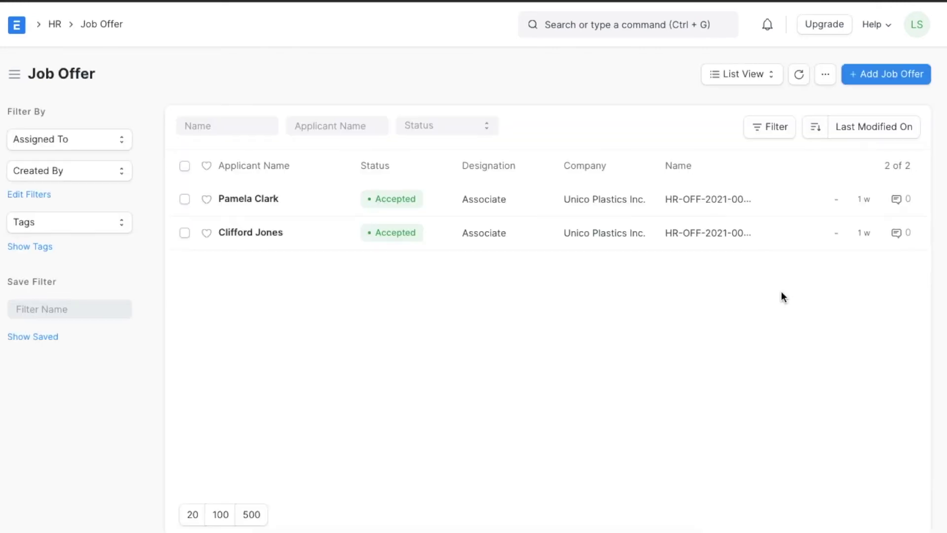
click(874, 77)
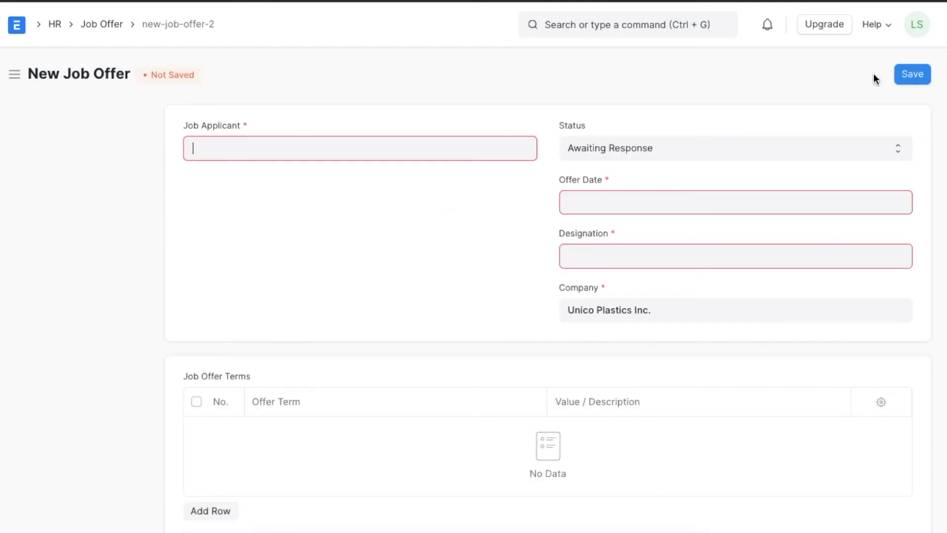
click(365, 152)
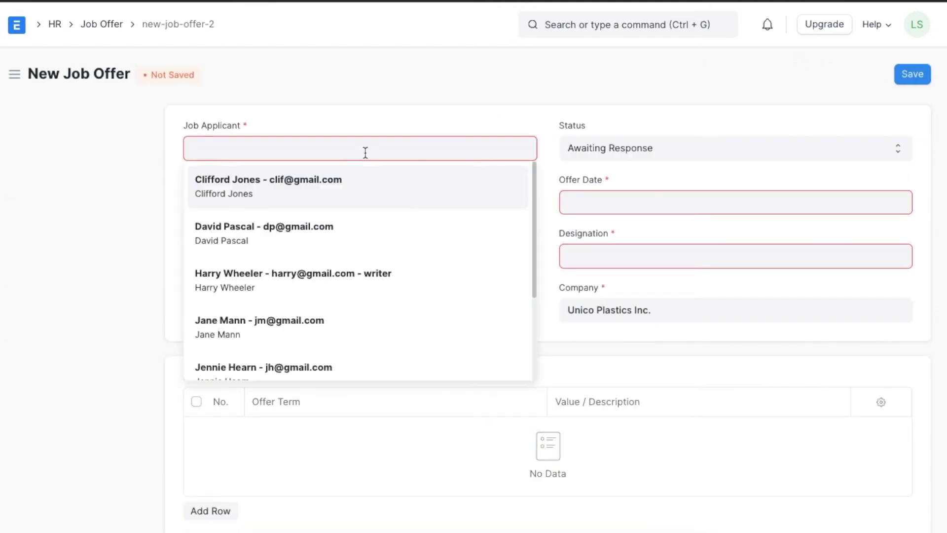
click(320, 293)
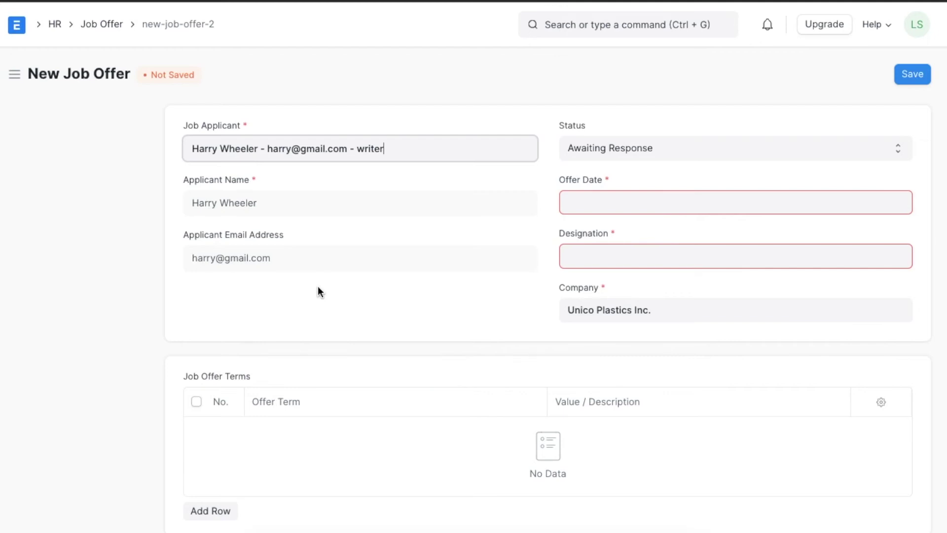
click(615, 205)
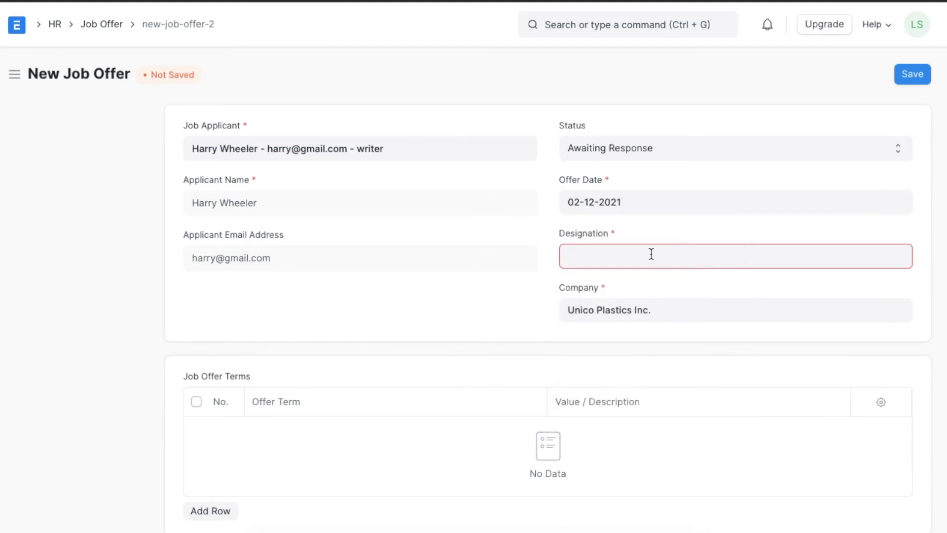
text(m)
click(639, 286)
scroll(410, 357, down, 4)
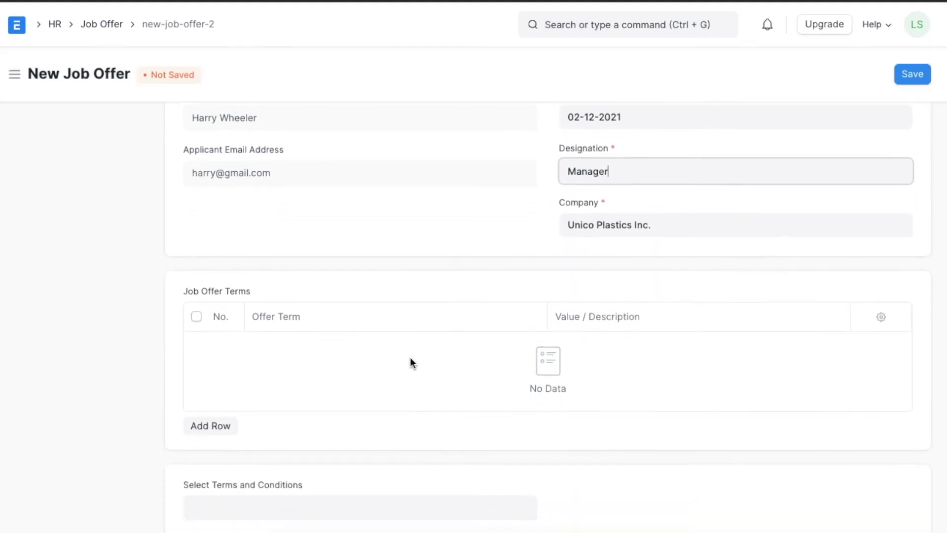
- Add the offer term Date of Joining with value 1st January 2022
click(220, 324)
scroll(220, 321, down, 1)
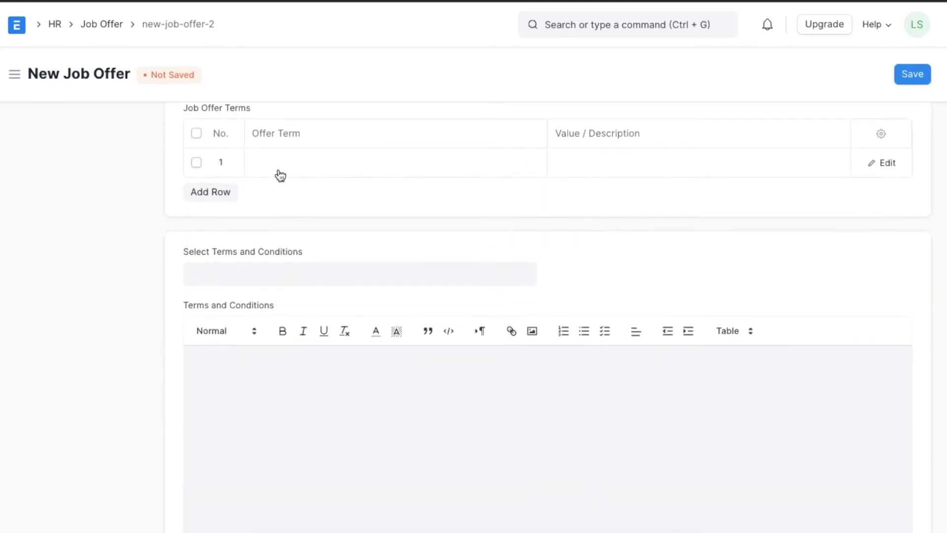
click(283, 164)
text(a)
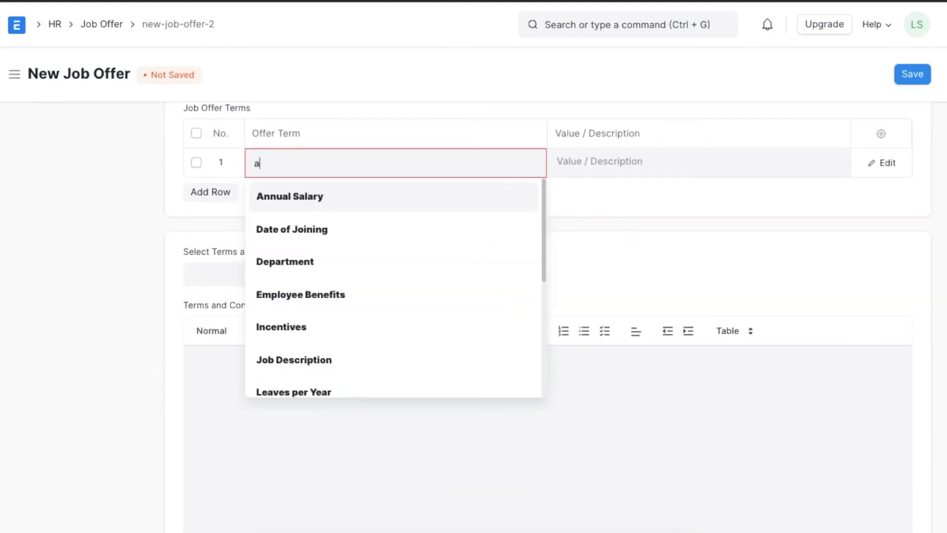
click(296, 228)
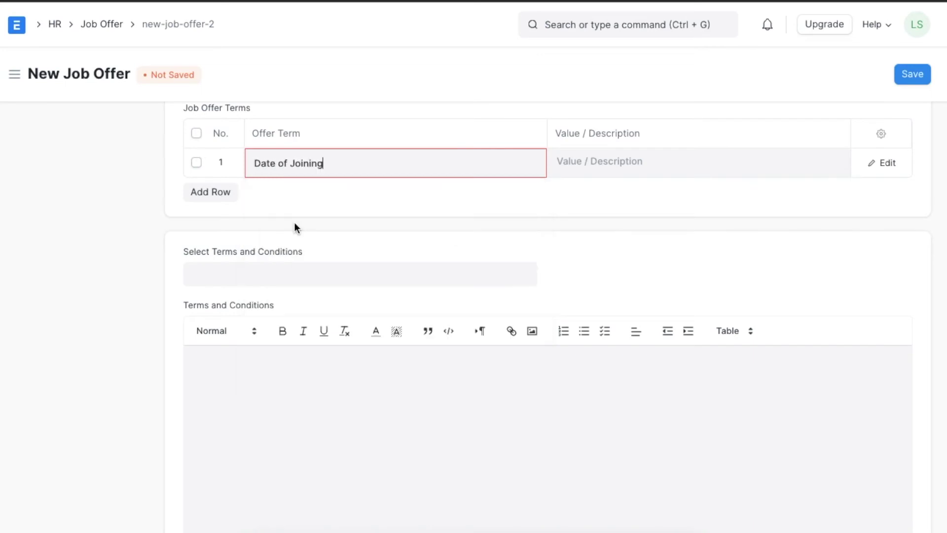
click(633, 160)
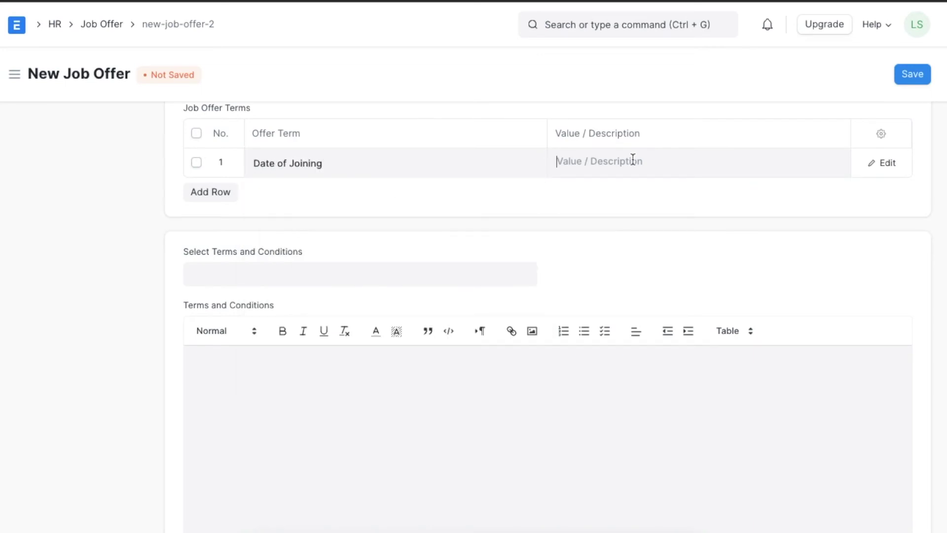
text(1st)
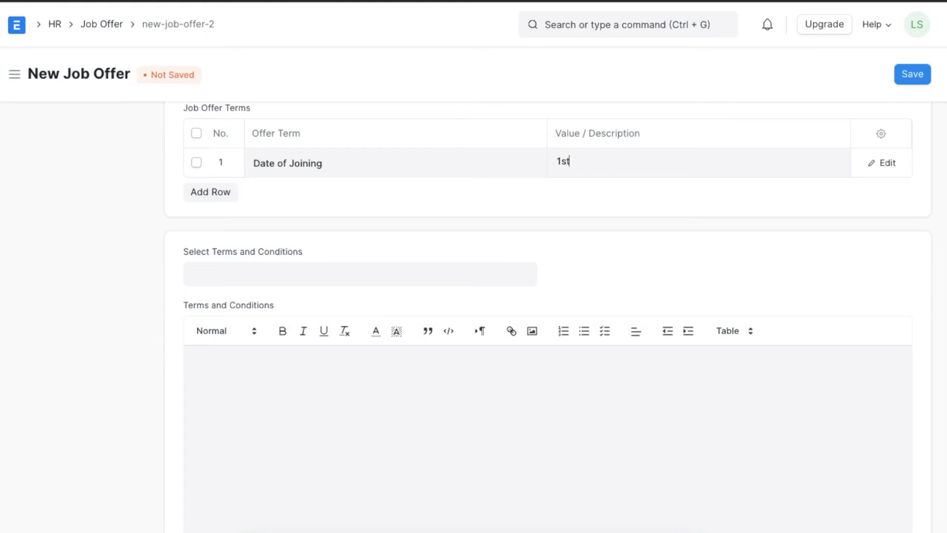
text( January 2022)
- Add offer terms Annual Salary 35000 and Leaves per Year 24
click(211, 197)
click(276, 197)
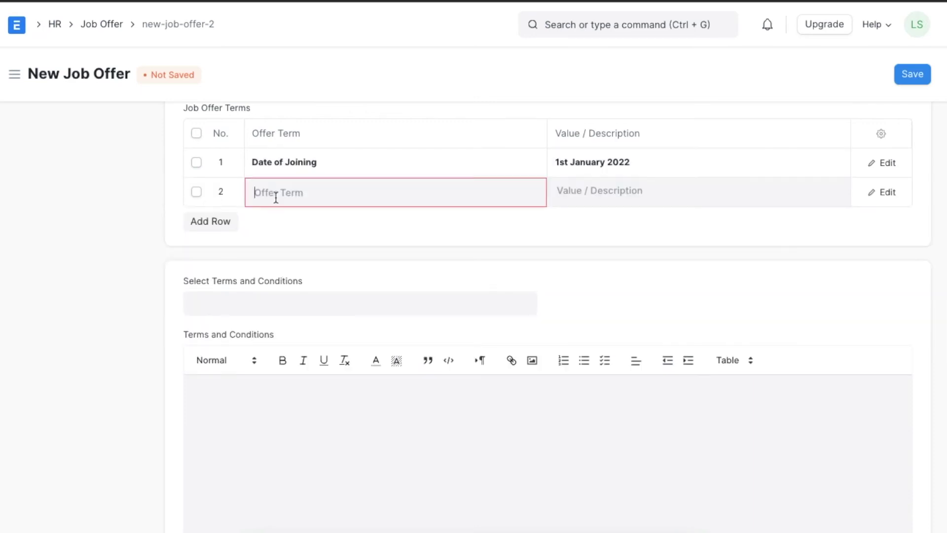
text(a)
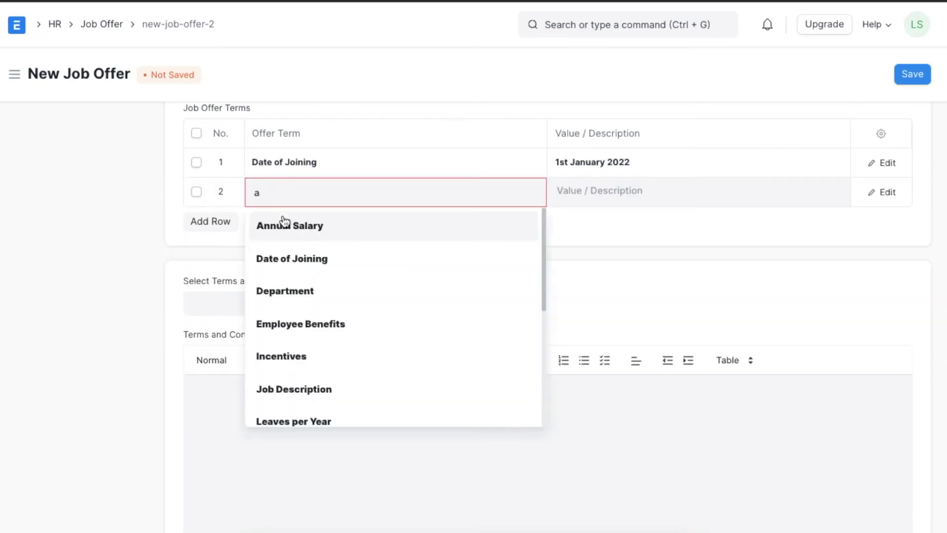
click(285, 225)
click(604, 187)
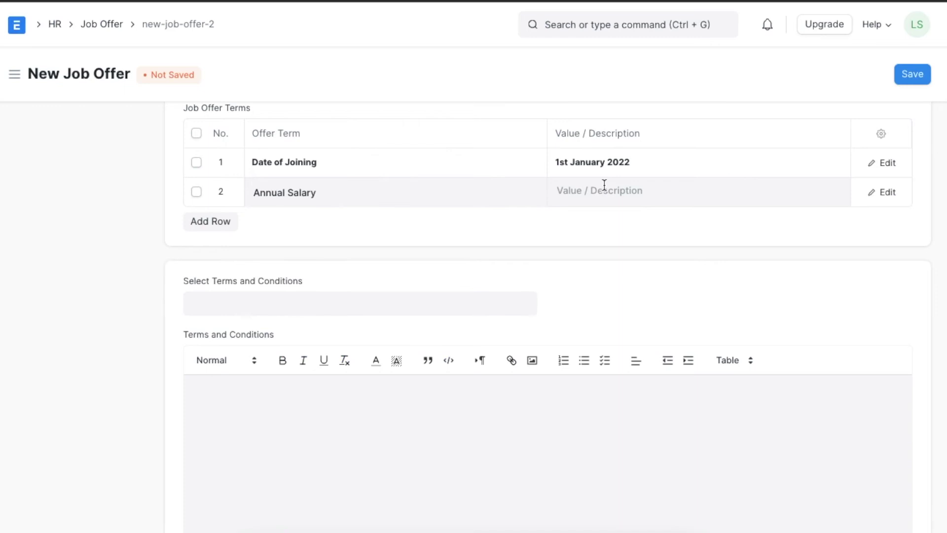
text(35000)
click(202, 221)
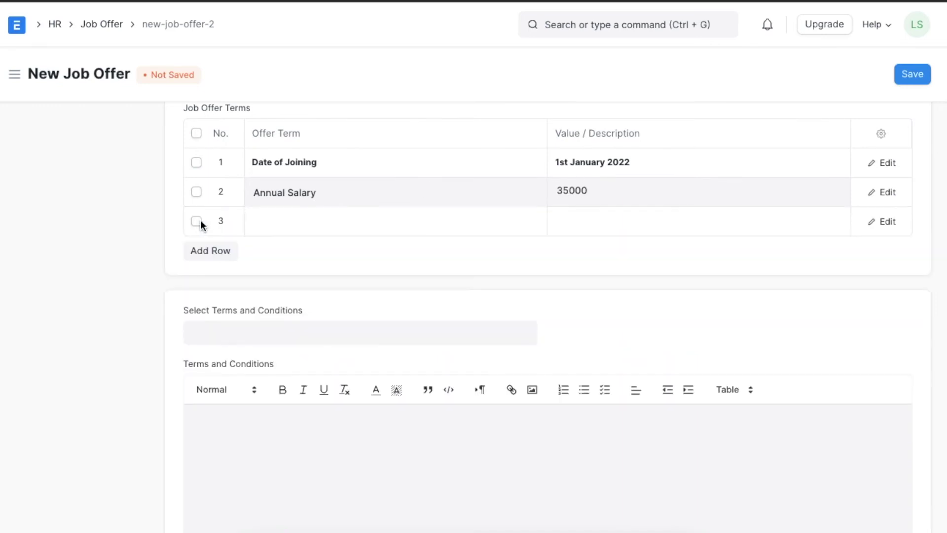
click(271, 217)
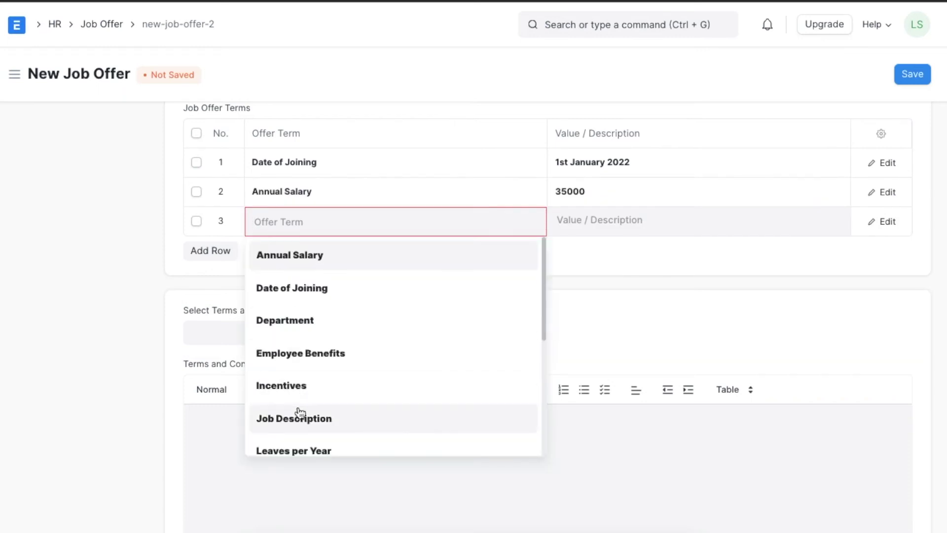
click(296, 448)
click(585, 213)
text(24)
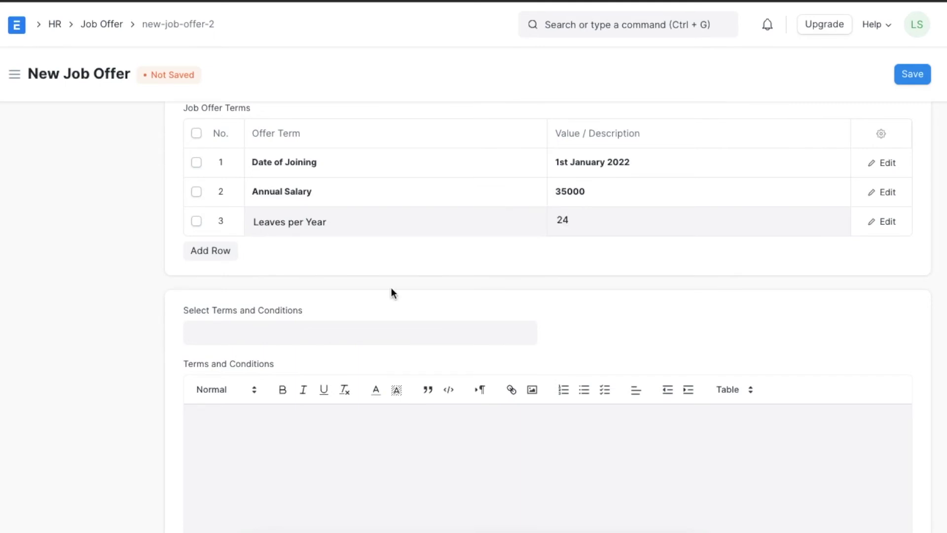
click(287, 329)
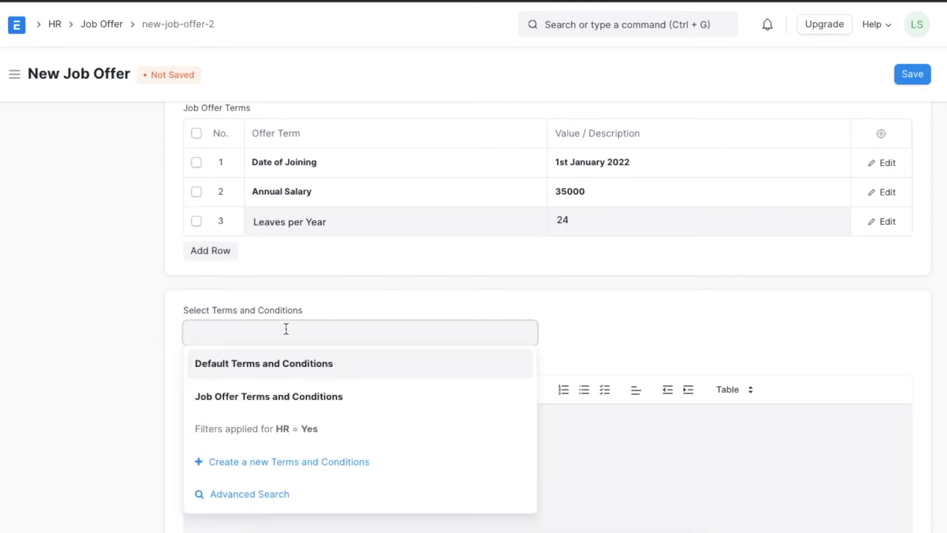
- Apply the Job Offer Terms and Conditions template to the offer
click(268, 396)
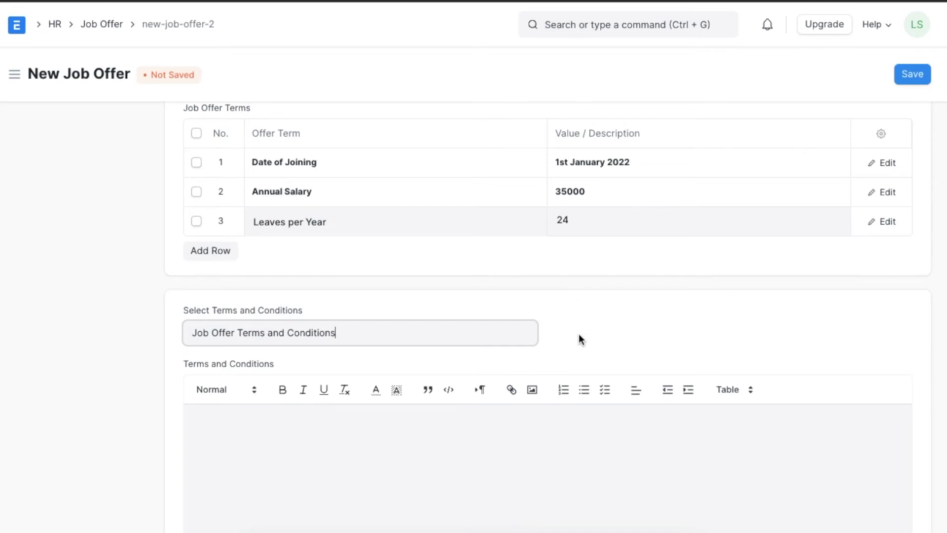
scroll(578, 333, down, 15)
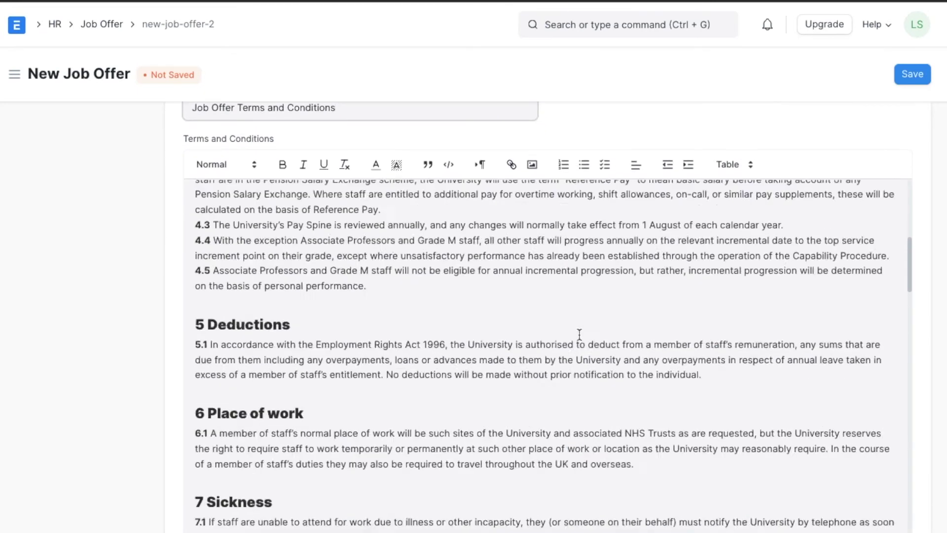
scroll(579, 334, down, 10)
scroll(942, 299, down, 5)
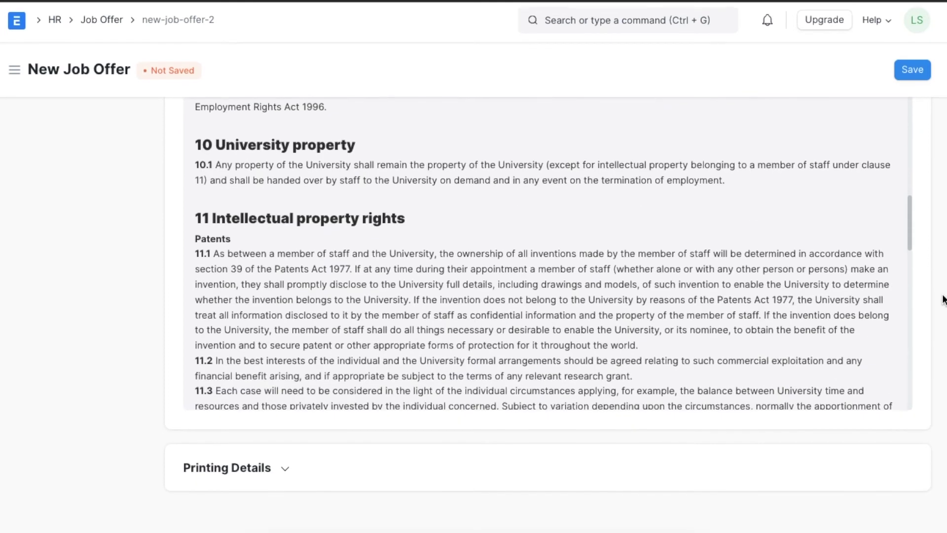
- Set letter head and print heading to Default and save the offer as HR-OFF-2021-00003
click(281, 472)
scroll(266, 450, down, 1)
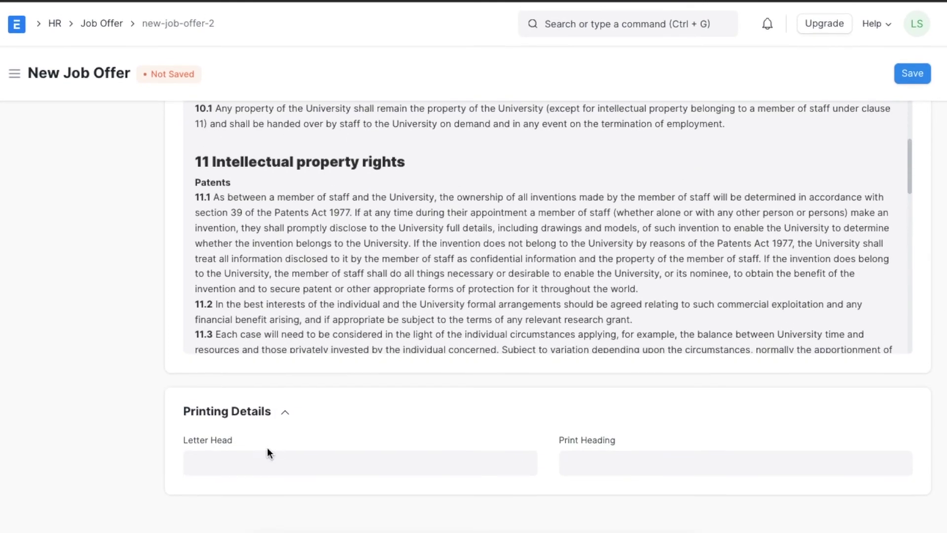
click(257, 460)
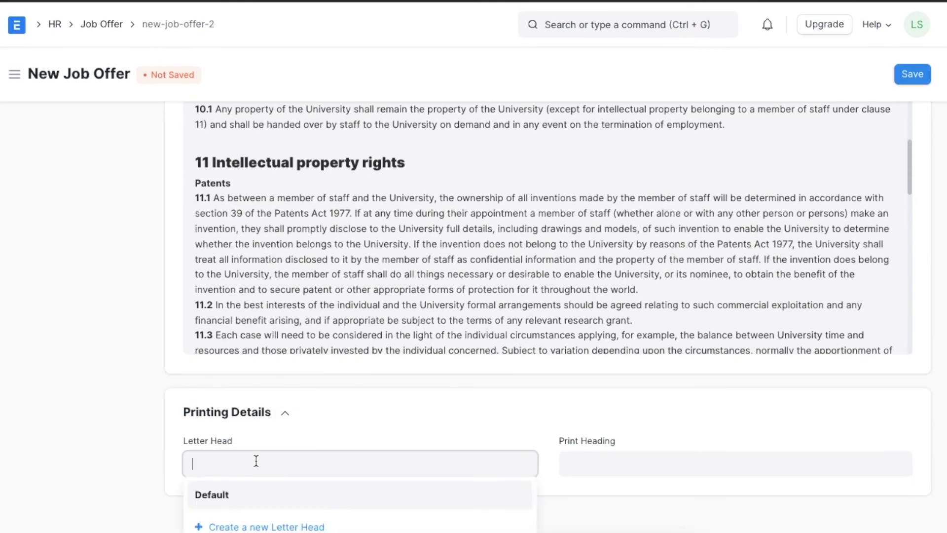
click(253, 493)
click(620, 461)
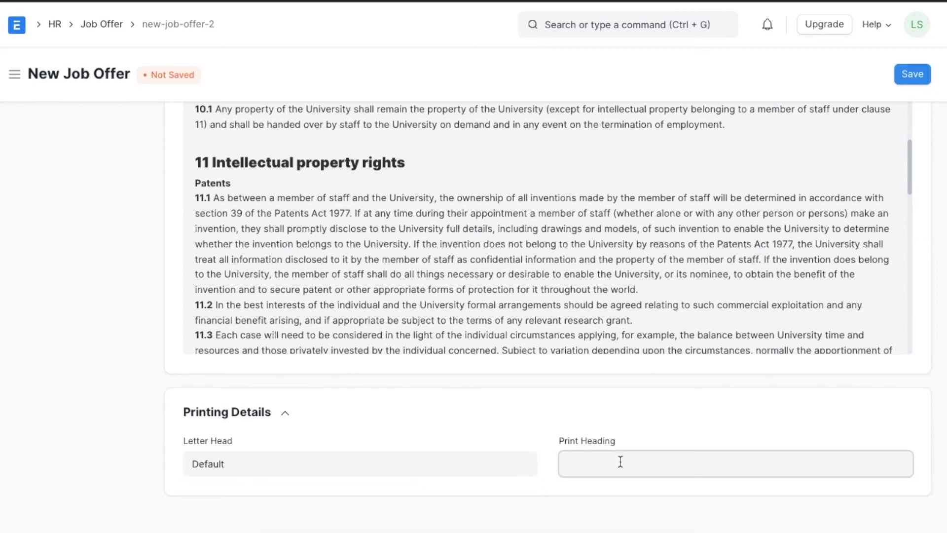
scroll(609, 522, down, 1)
click(607, 523)
click(918, 74)
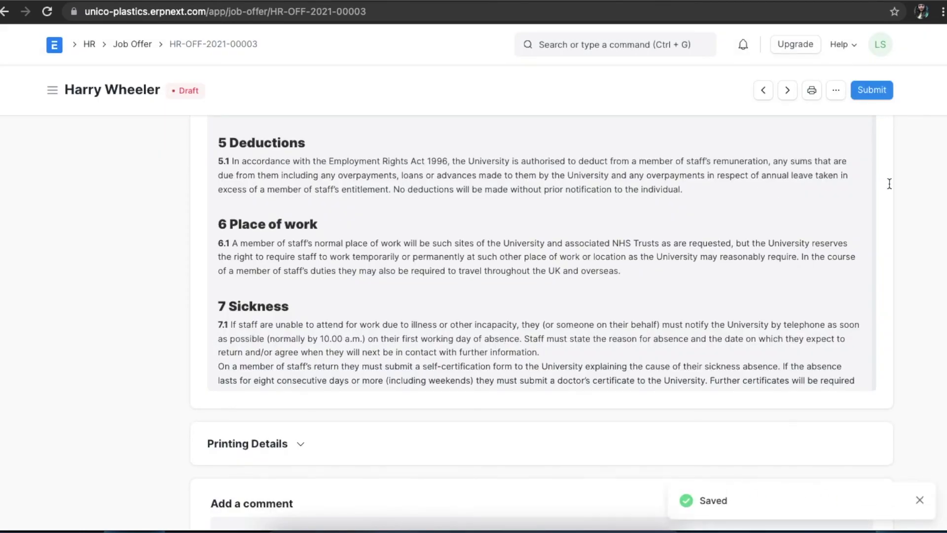
- Set the job offer status to Accepted, save it, and confirm permanent submission
scroll(891, 191, up, 5)
scroll(891, 191, up, 5)
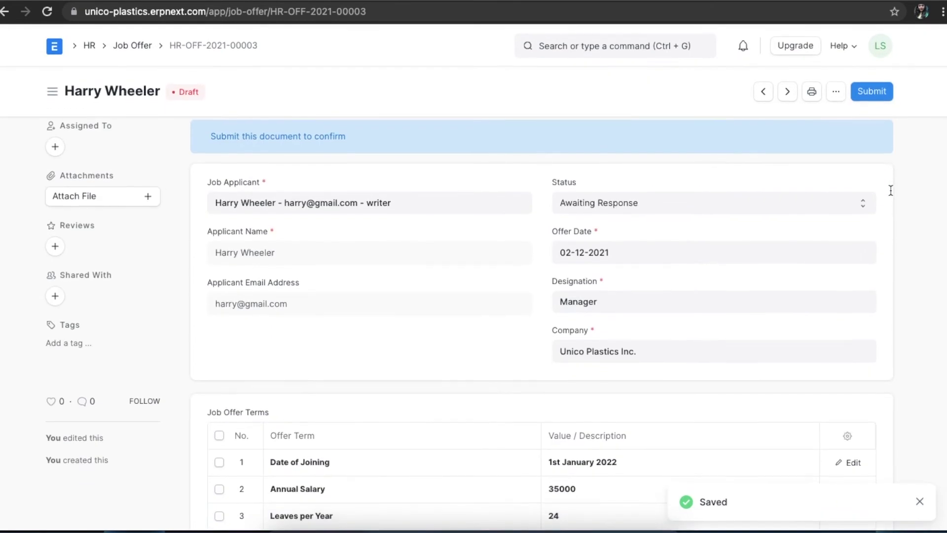
click(786, 199)
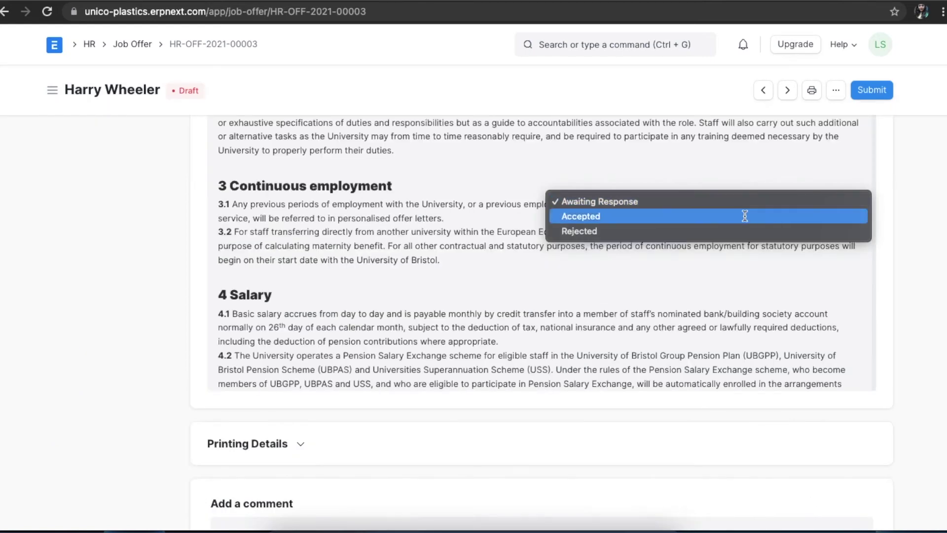
click(743, 218)
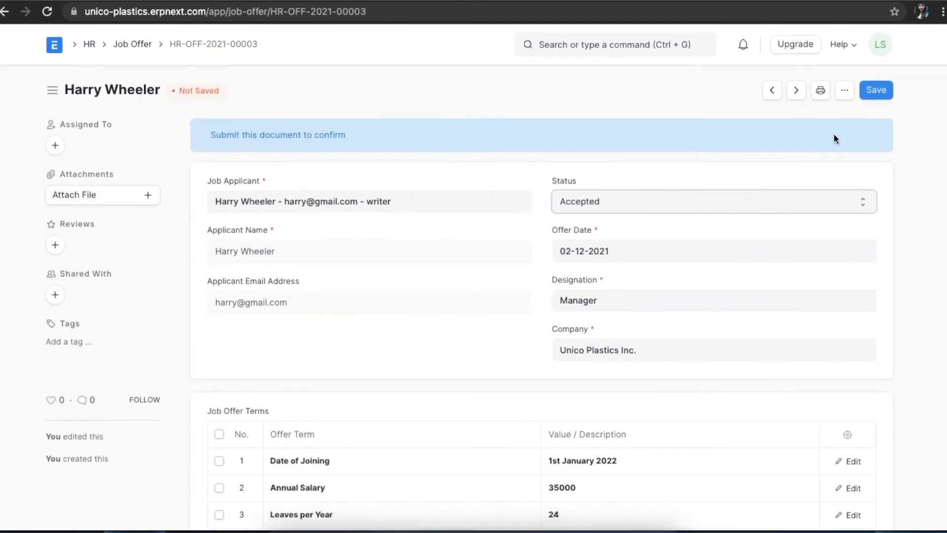
click(876, 94)
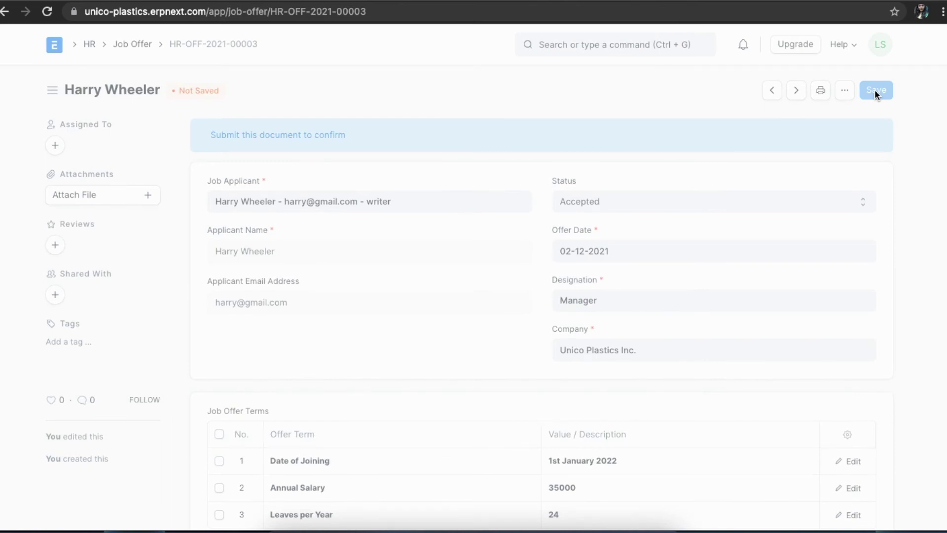
click(875, 91)
click(634, 146)
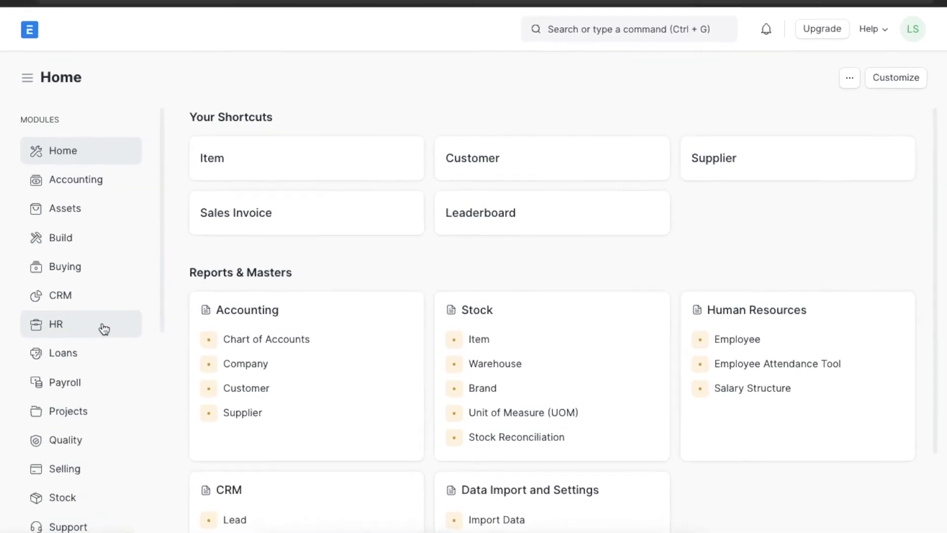
- Open the Appointment Letter Template list from the HR workspace's Recruitment section
click(102, 329)
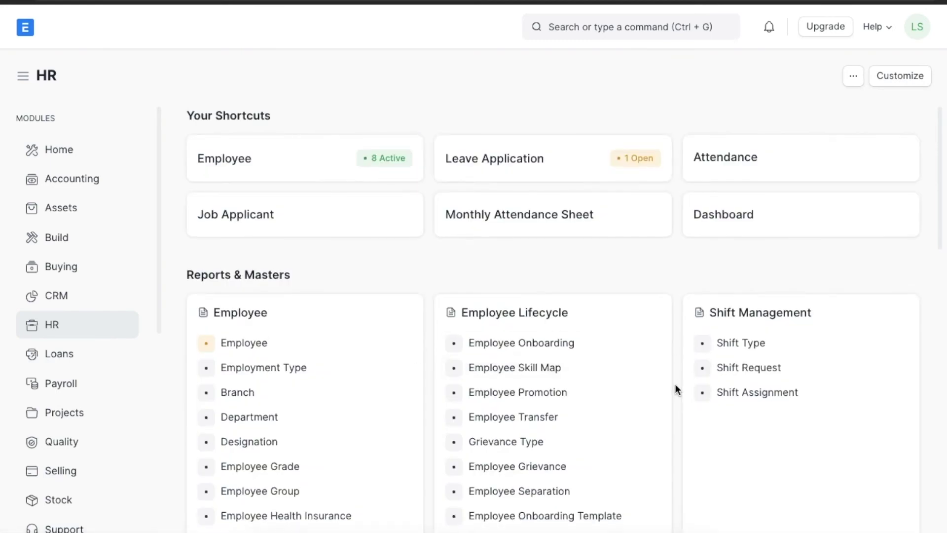
scroll(675, 384, down, 2)
scroll(676, 385, down, 6)
scroll(676, 385, down, 7)
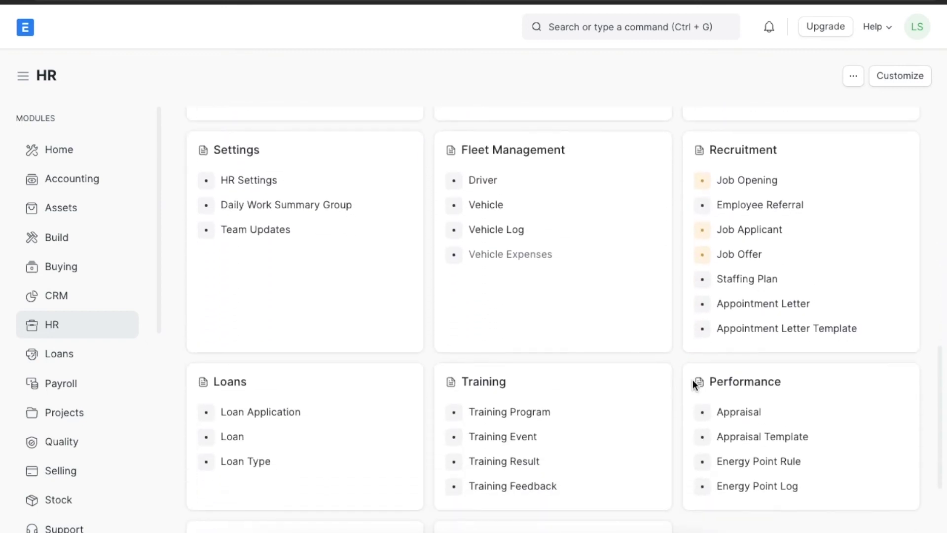
click(877, 332)
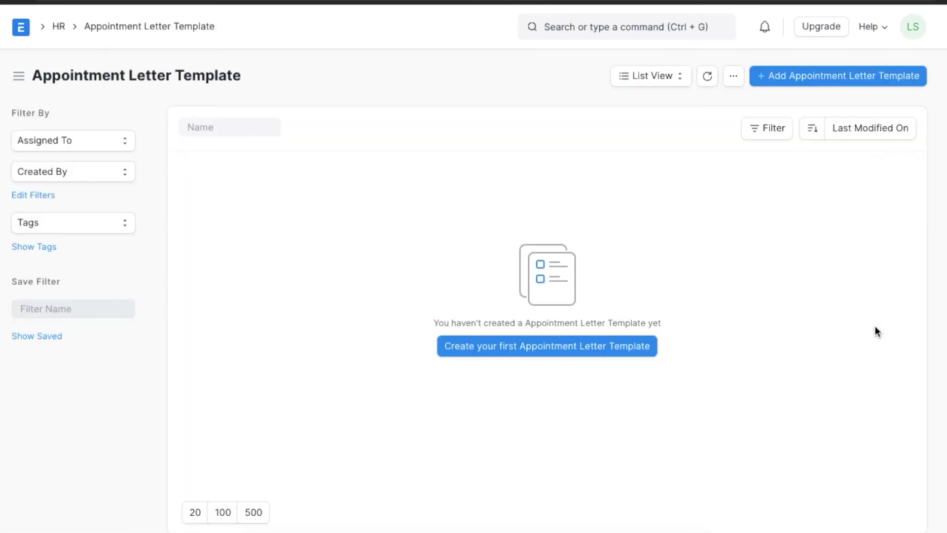
- Create a new appointment letter template with introduction 'This Letter is in Reference to our Discussion...'
click(872, 80)
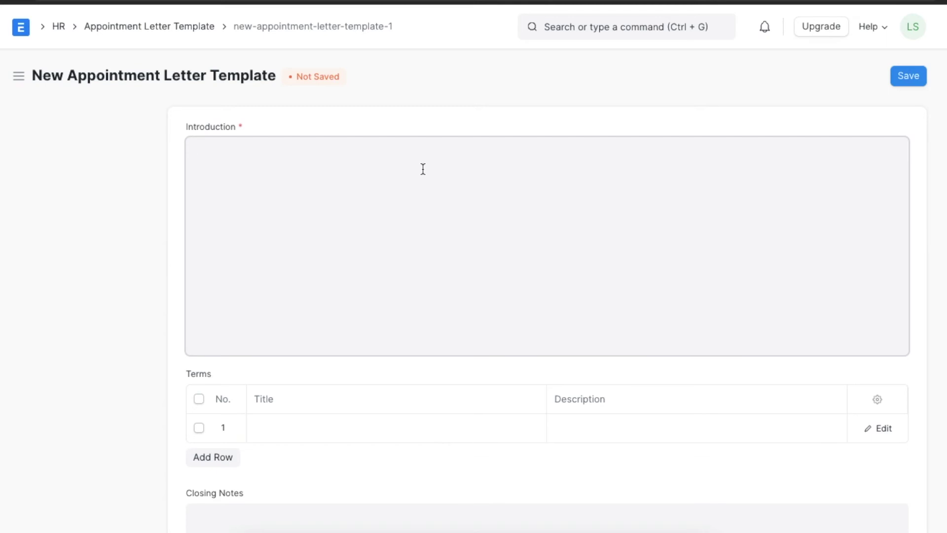
text(This Letter is in Re)
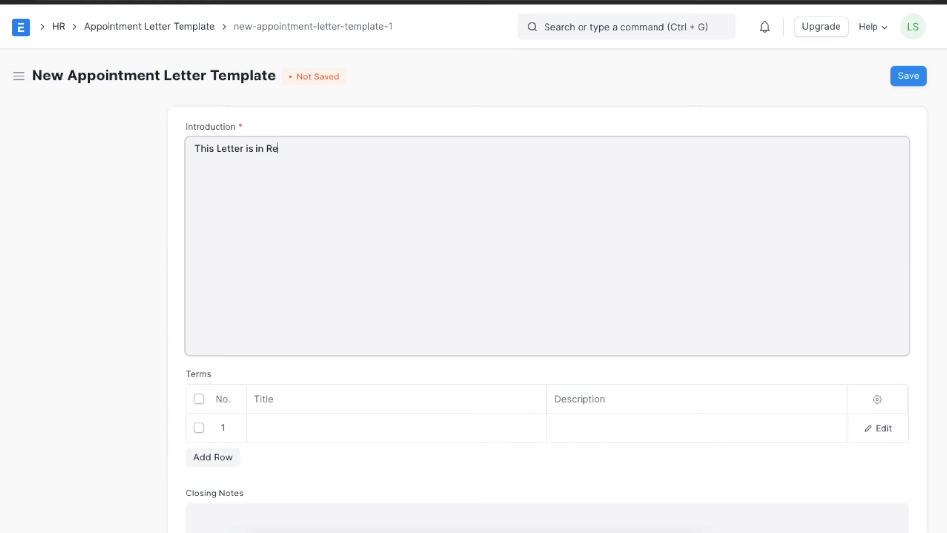
text(ference to our Dis)
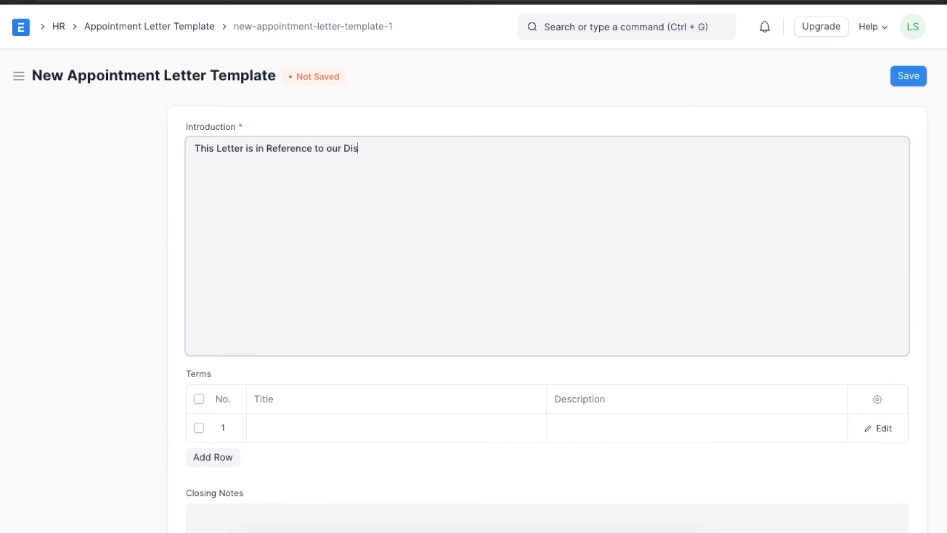
text(cip)
key(BackSpace)
key(BackSpace)
text(ussion...)
- Add template terms Place of Work: Chicago and Probationary Period: 3 months
scroll(431, 234, down, 4)
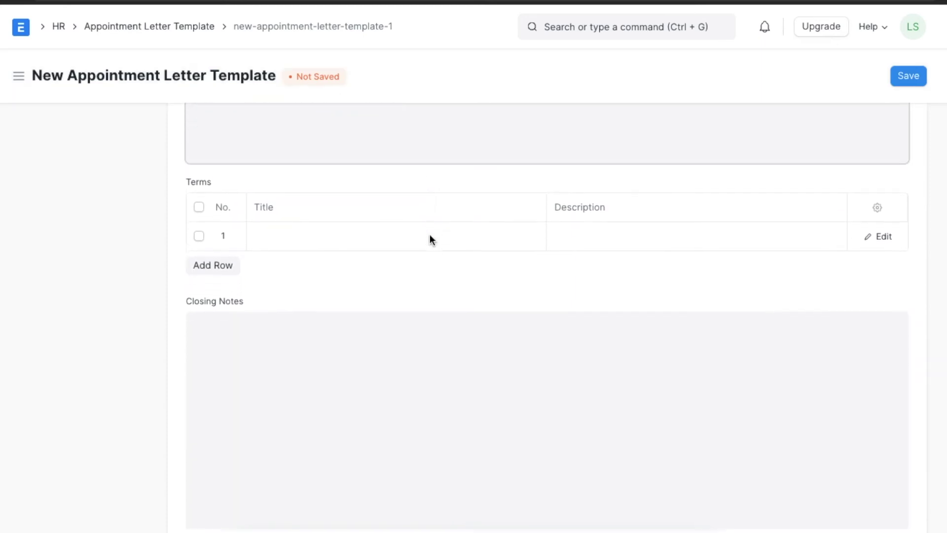
click(353, 228)
text(Place of Work)
click(596, 218)
text(Chic)
key(BackSpace)
text(cao)
key(BackSpace)
text(go)
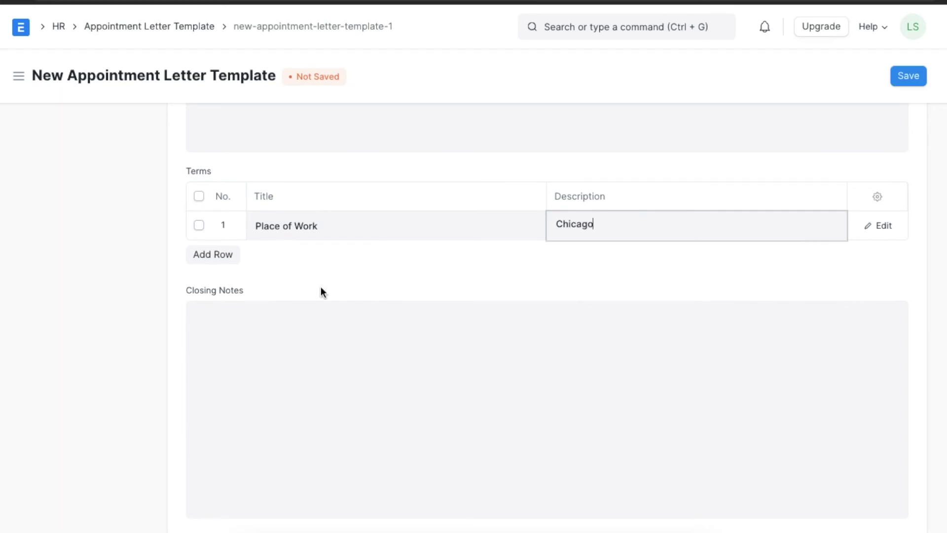
click(222, 255)
text(Pro)
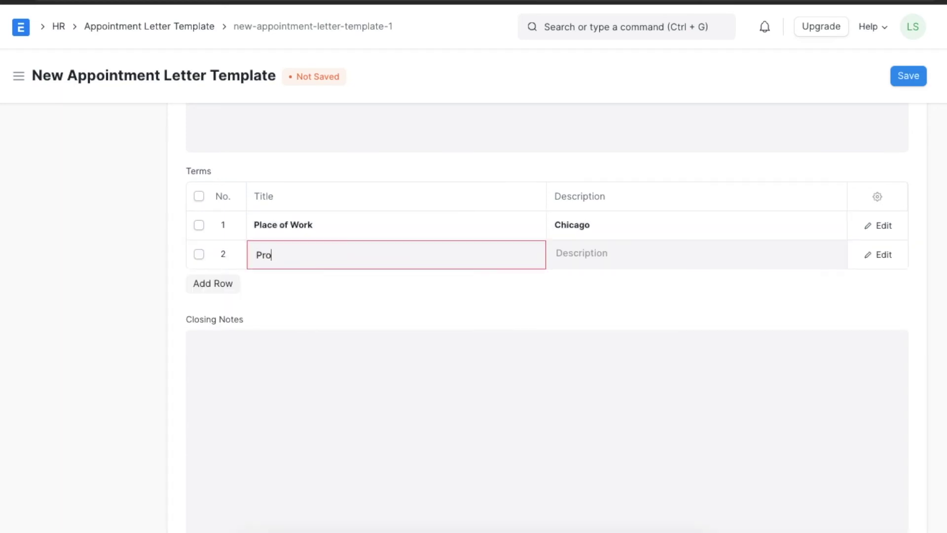
text(bationary Period)
click(581, 262)
text(3 months)
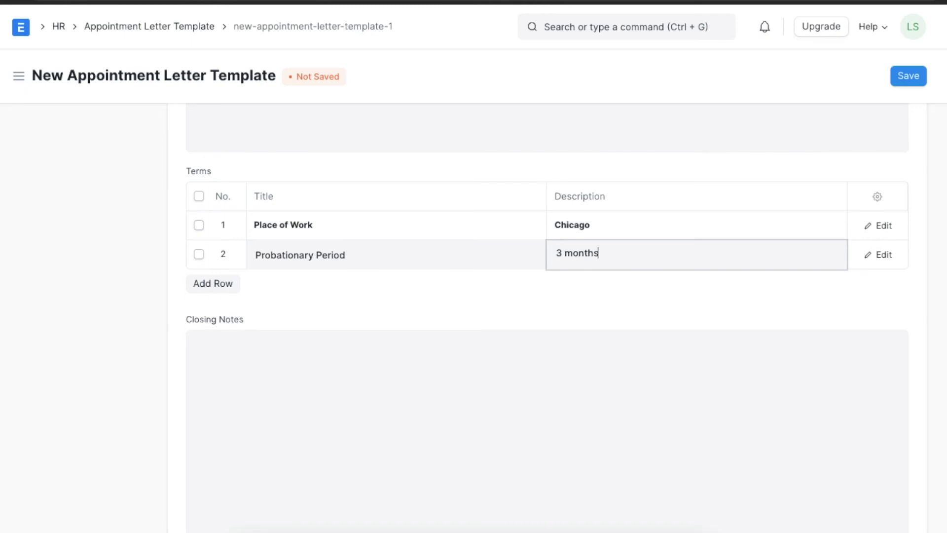
- Paste the closing notes and save the template as HR-APP-LETTER-TEMP-00001
click(290, 332)
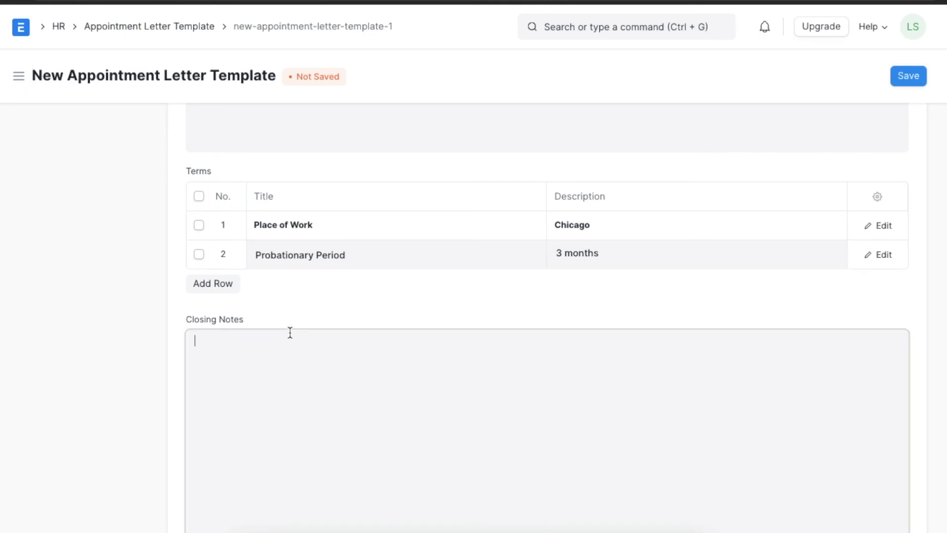
text(I have read and understood the terms and conditions of the Letter of Appointment)
text(...)
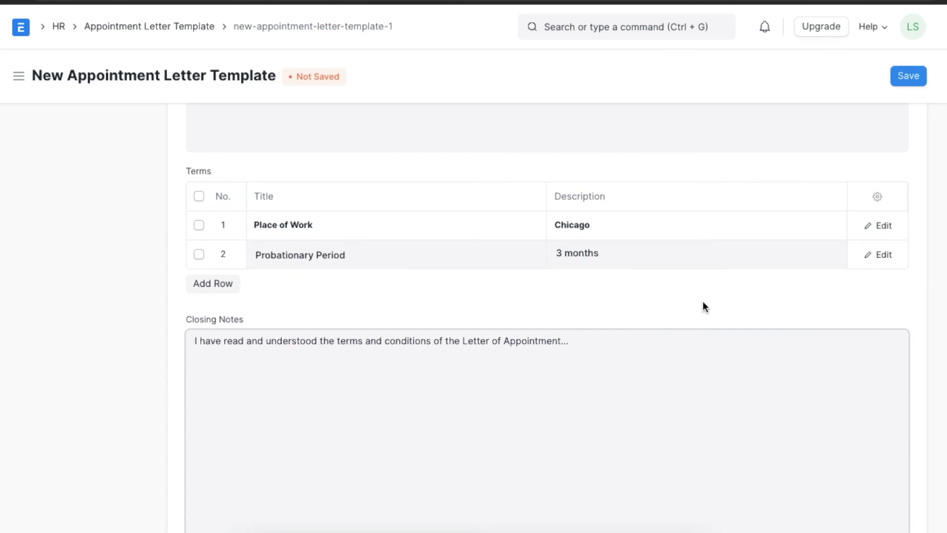
scroll(702, 307, up, 4)
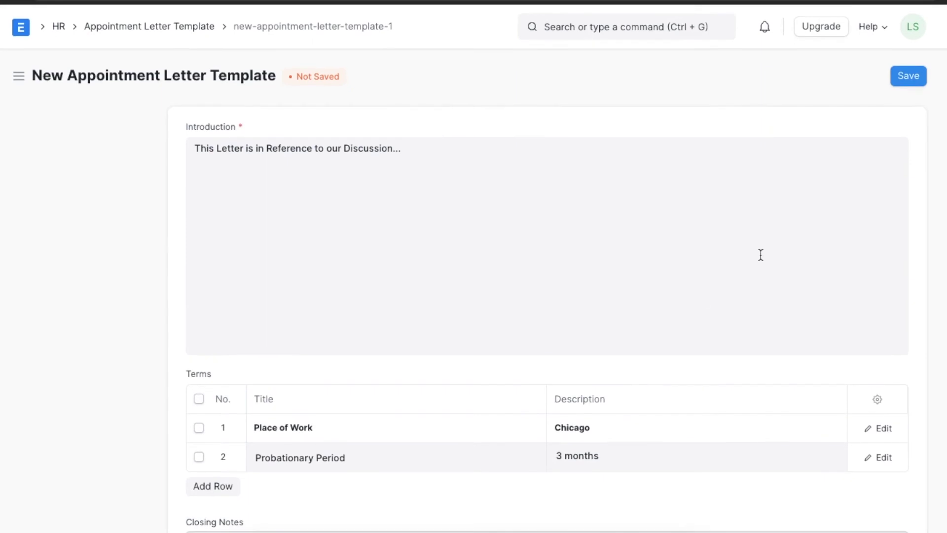
click(914, 77)
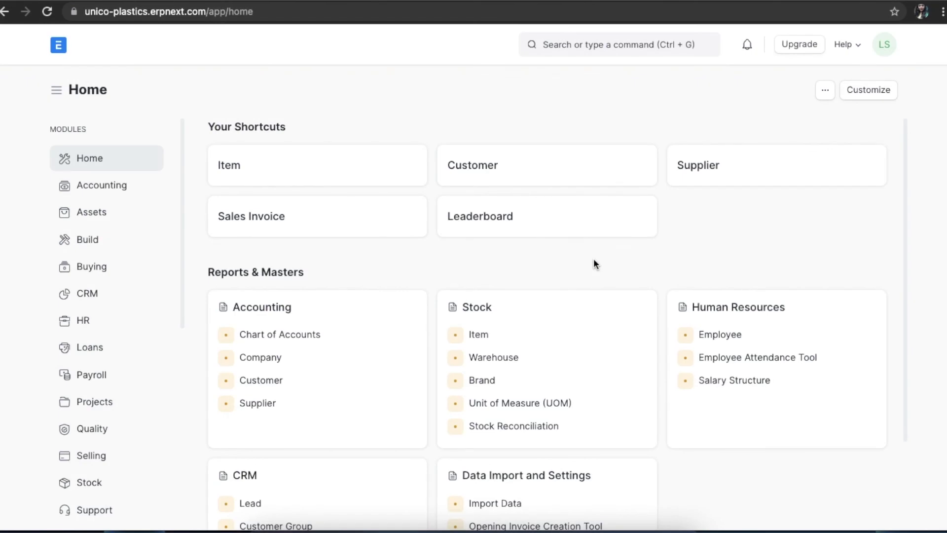
- Open the Appointment Letter list from the HR workspace's Recruitment card
click(108, 320)
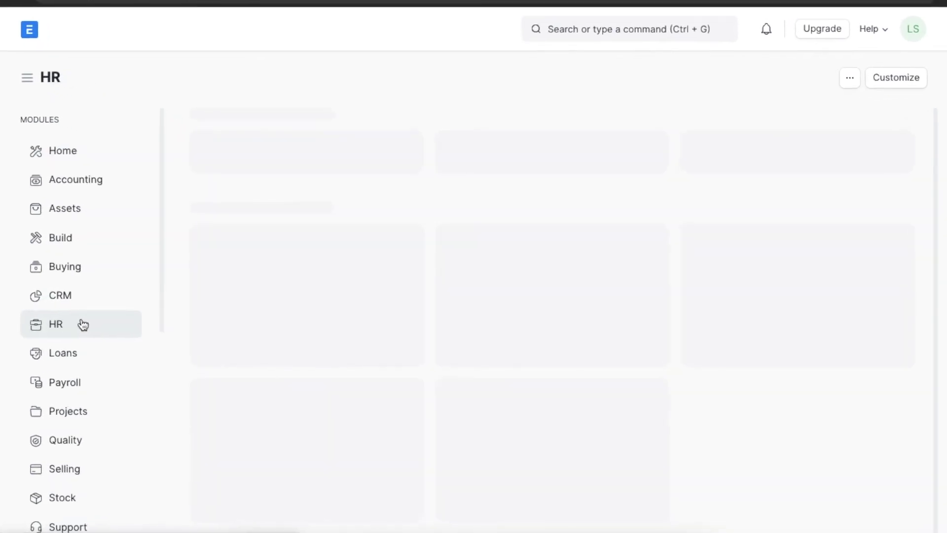
scroll(537, 329, down, 10)
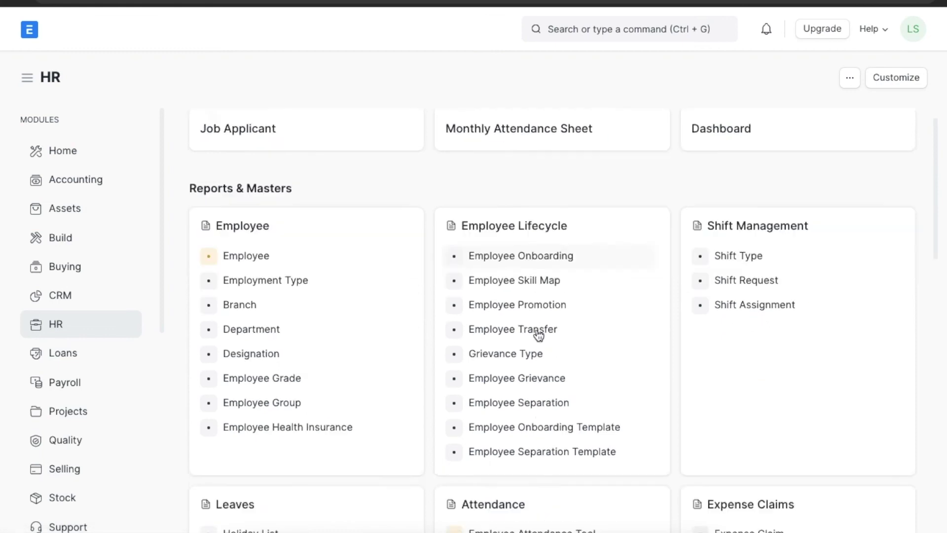
scroll(537, 328, down, 3)
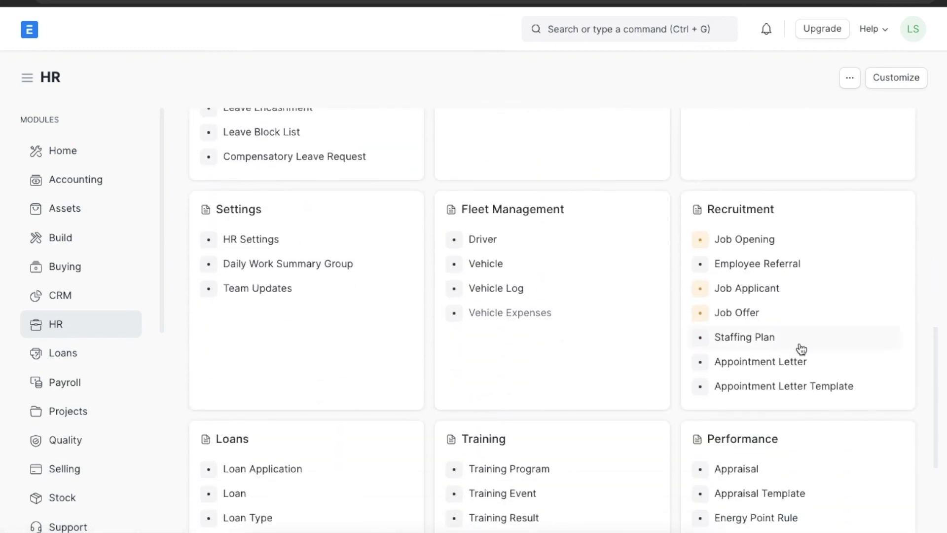
click(825, 365)
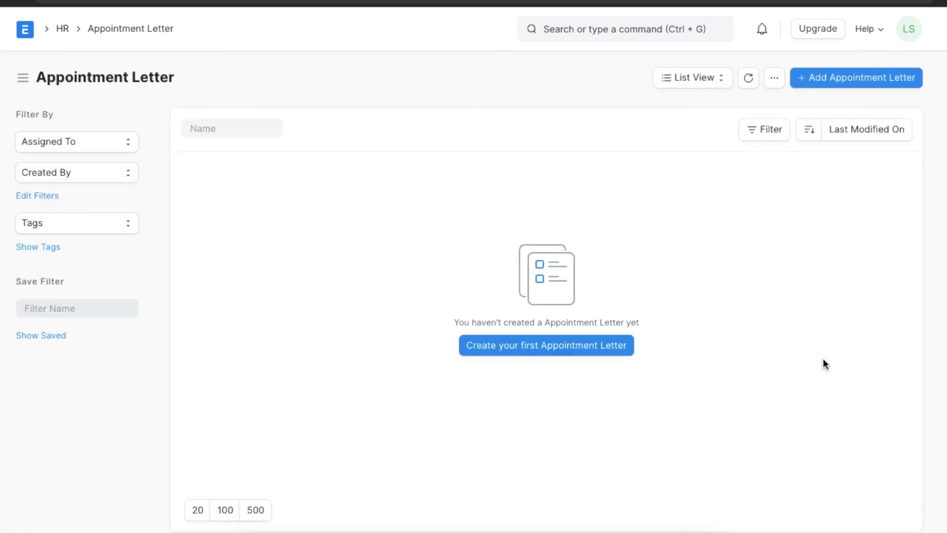
- Create an appointment letter for the writer applicant using template HR-APP-LETTER-TEMP-00001, dated 02-12-2021, and review it
click(852, 79)
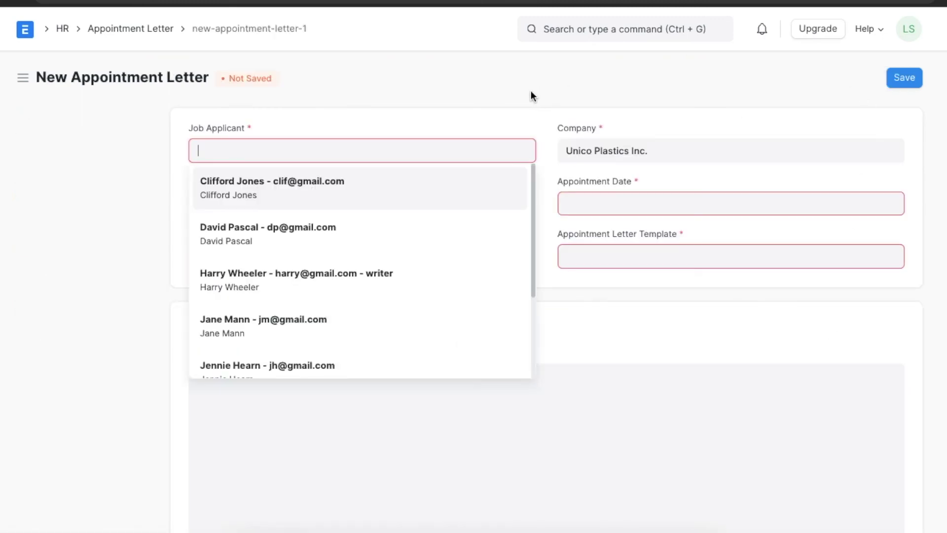
click(335, 284)
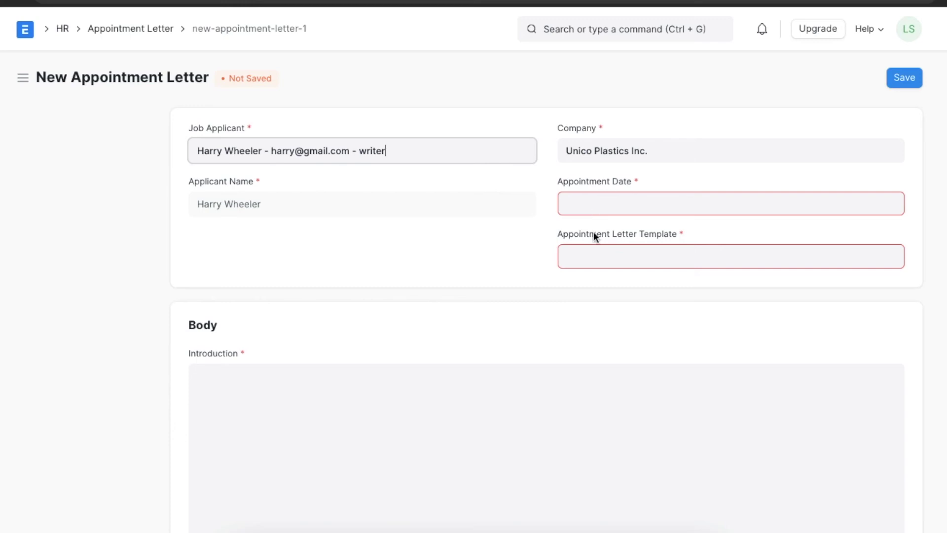
click(591, 265)
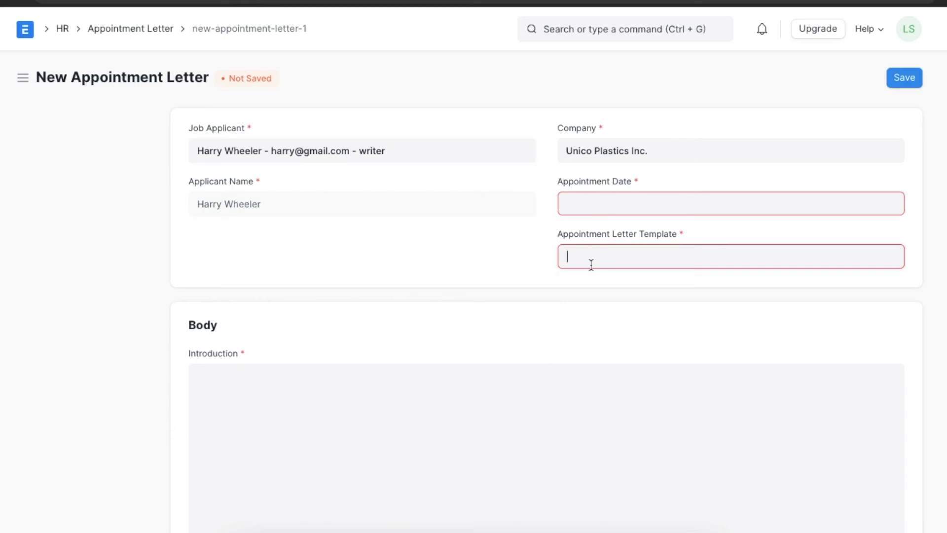
click(593, 285)
click(596, 203)
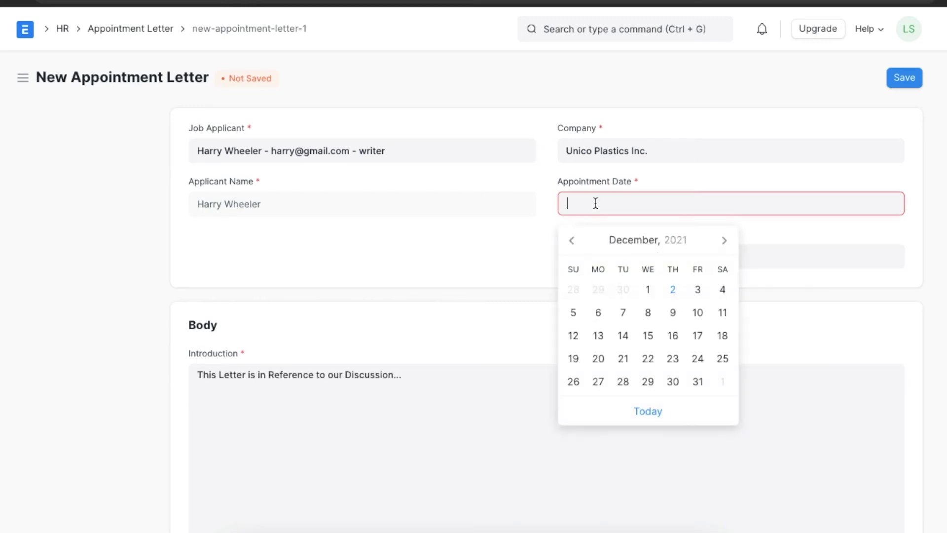
click(673, 290)
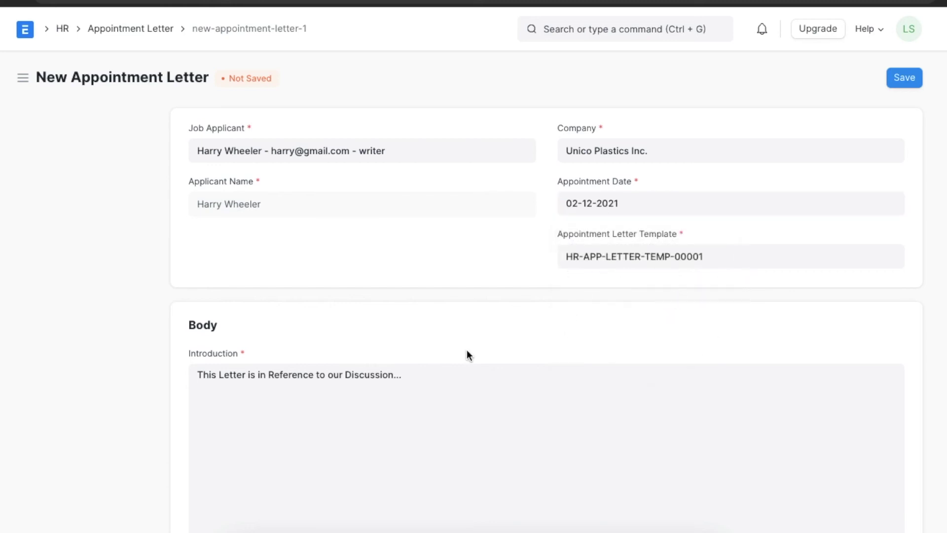
scroll(468, 353, down, 5)
scroll(468, 353, down, 4)
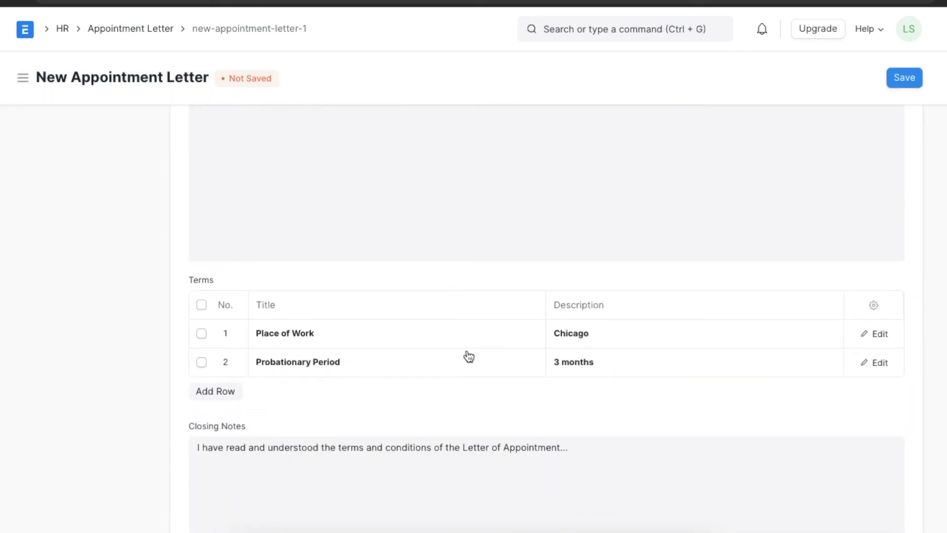
scroll(467, 354, down, 2)
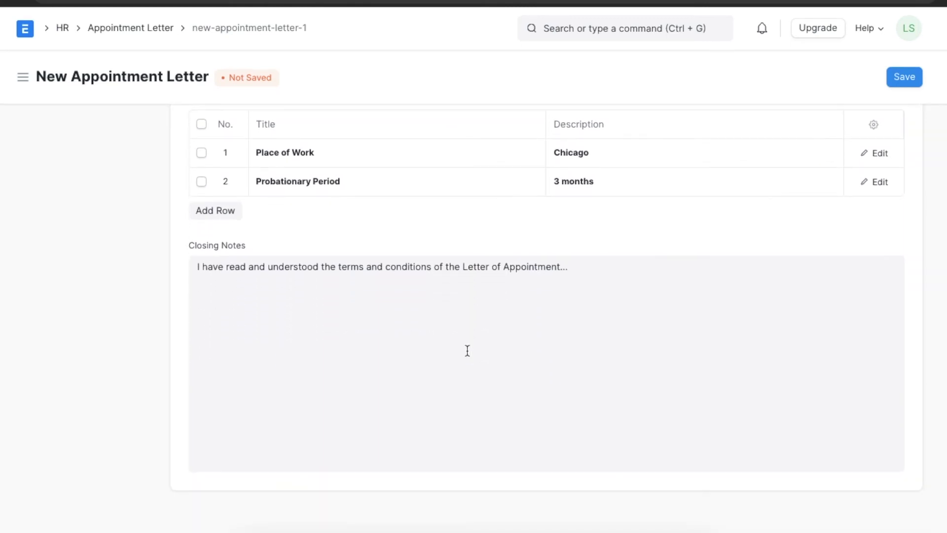
scroll(467, 350, up, 4)
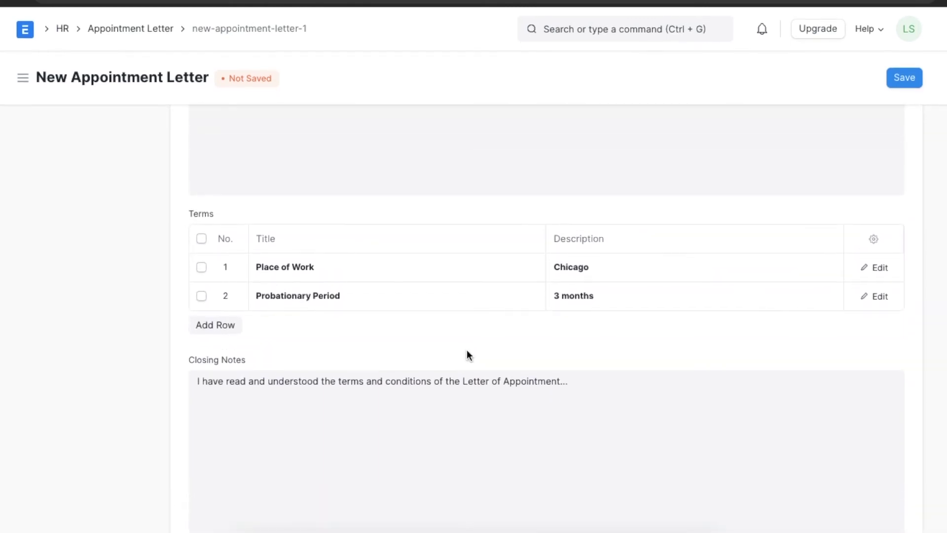
scroll(468, 356, up, 3)
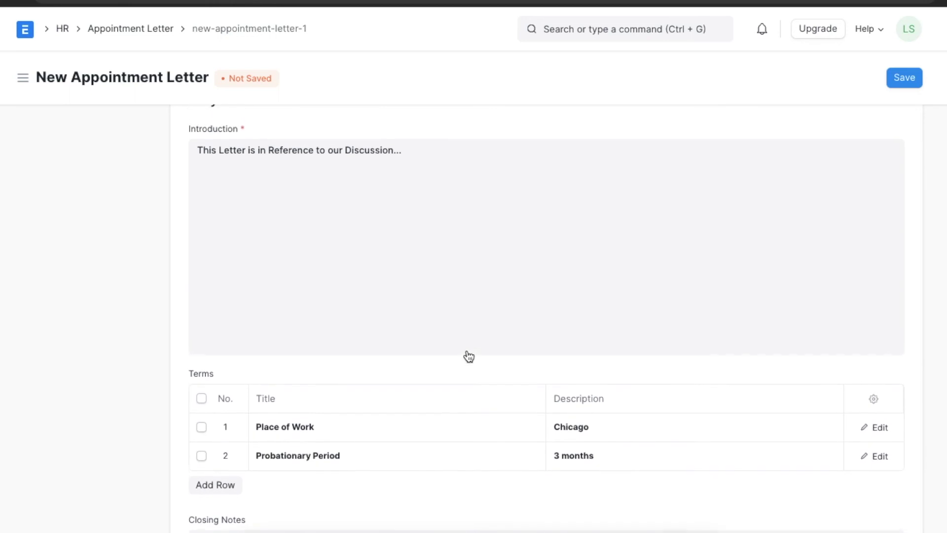
scroll(468, 350, up, 3)
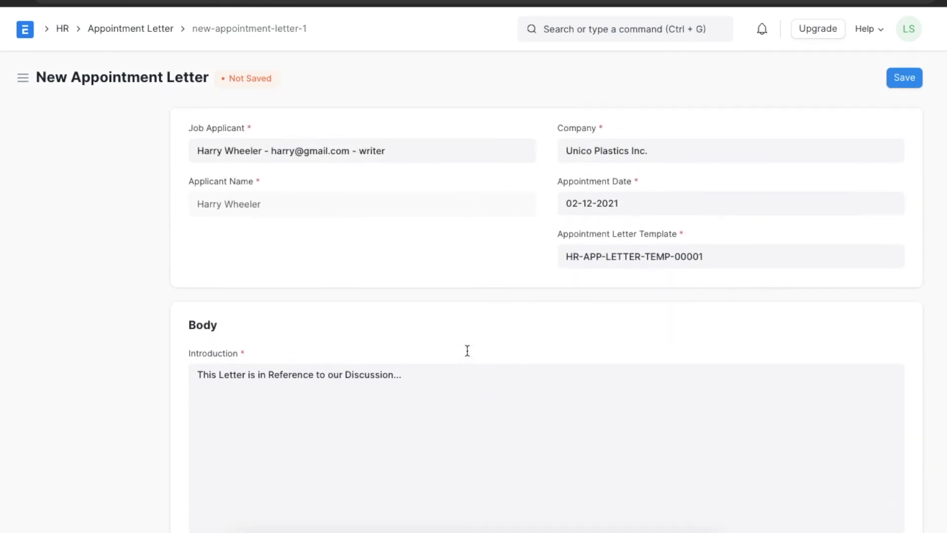
- Save the appointment letter and return to the HR workspace's Recruitment section
click(904, 81)
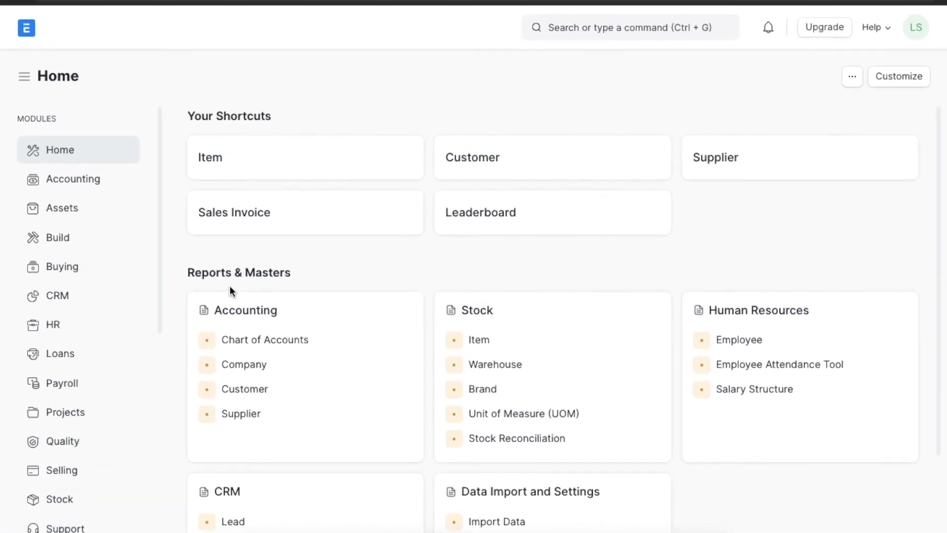
click(112, 325)
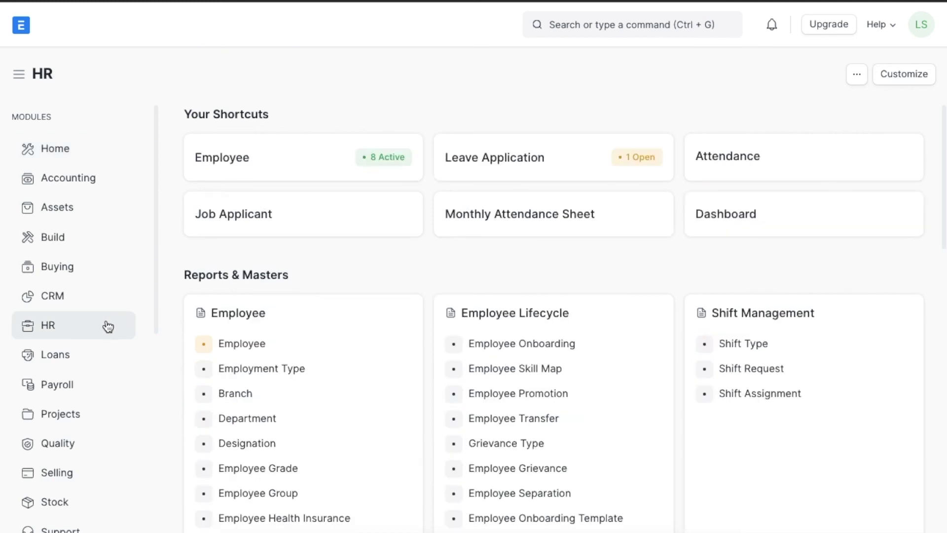
scroll(666, 366, down, 4)
scroll(666, 368, down, 8)
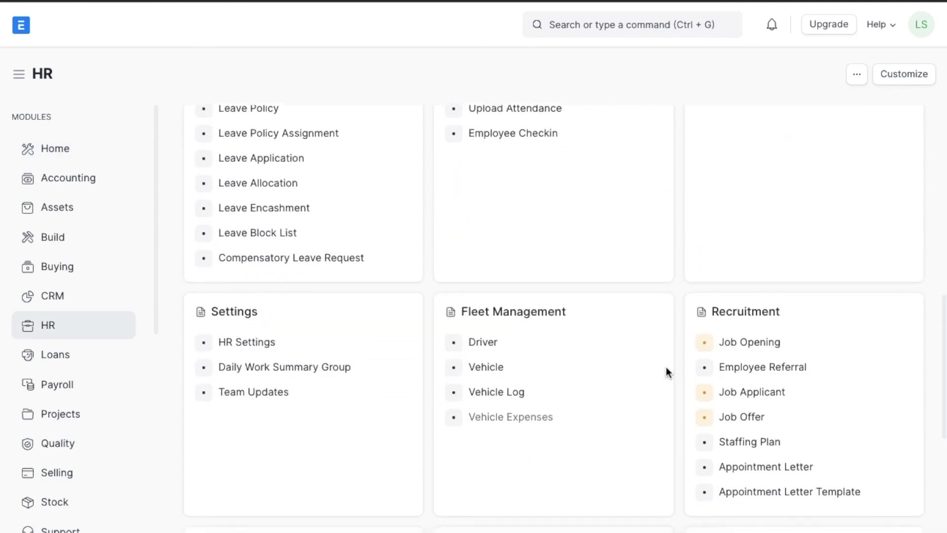
scroll(666, 373, down, 2)
- Start a new employee referral with the candidate's name and referral date 02-12-2021
click(829, 276)
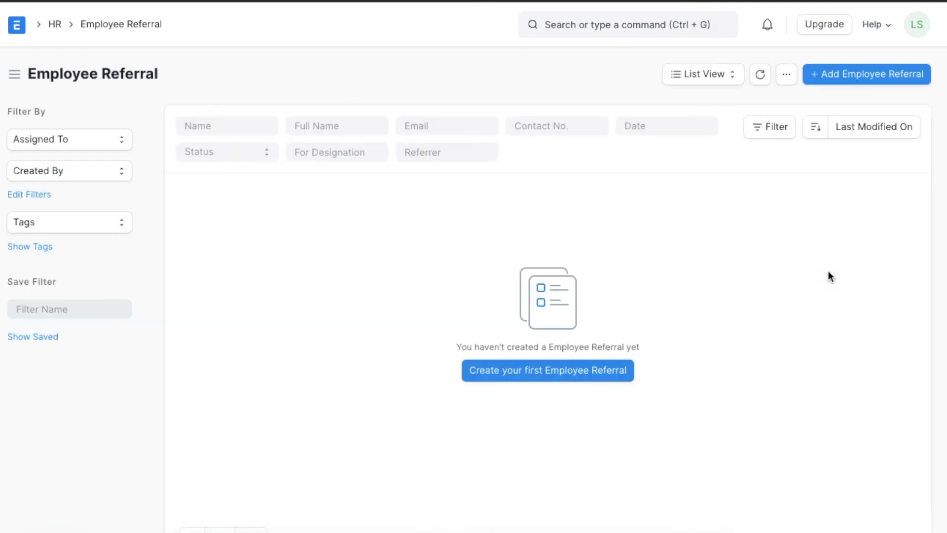
click(861, 80)
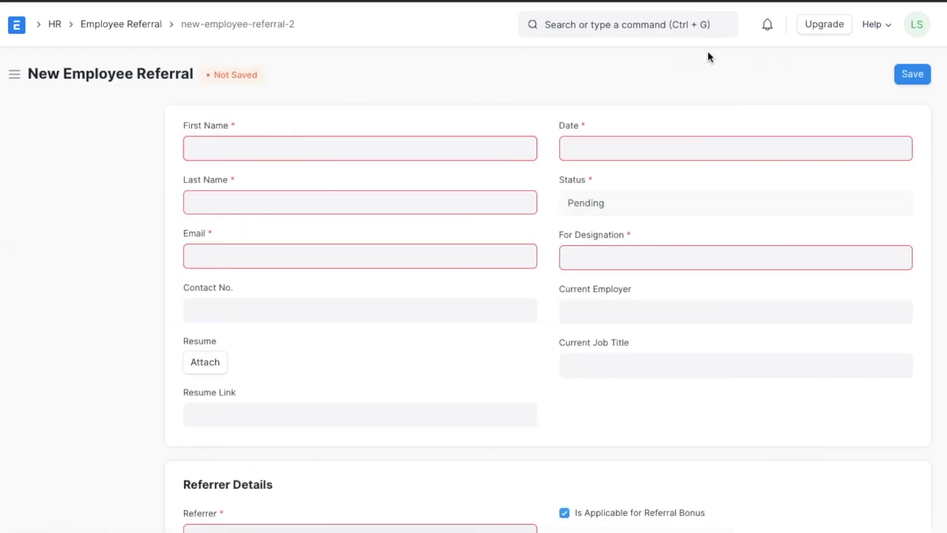
click(348, 146)
click(593, 158)
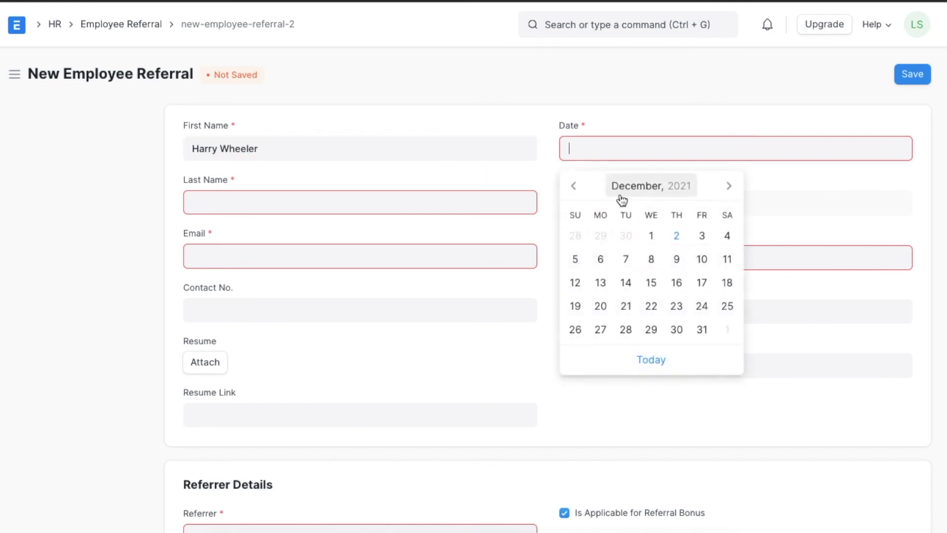
click(676, 236)
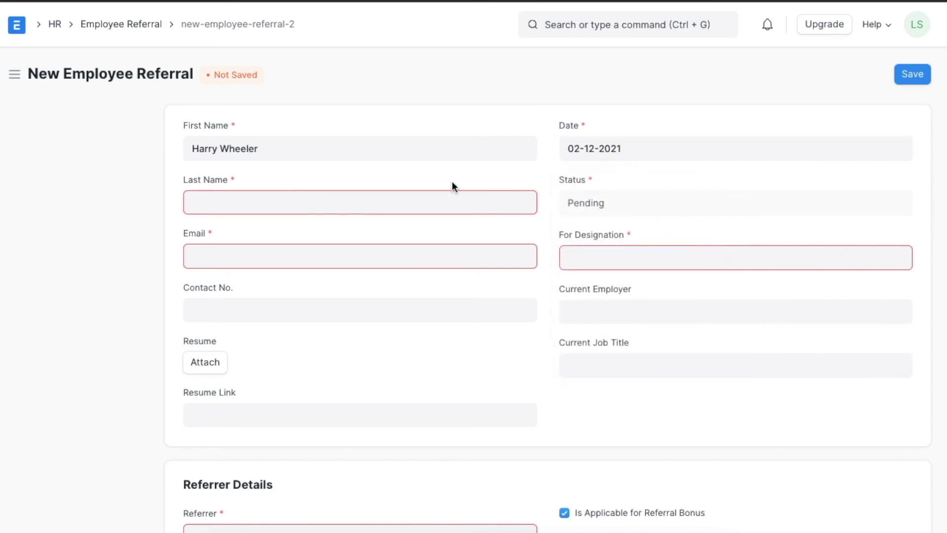
- Move the surname into Last Name and fill in the candidate's e-mail
drag(258, 148, 221, 148)
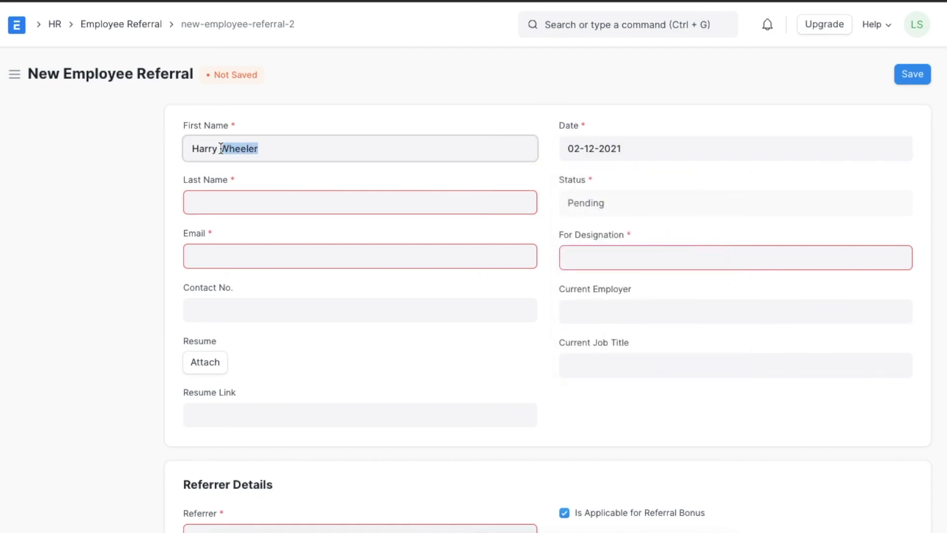
key(BackSpace)
click(222, 193)
text(Wheeler)
click(201, 249)
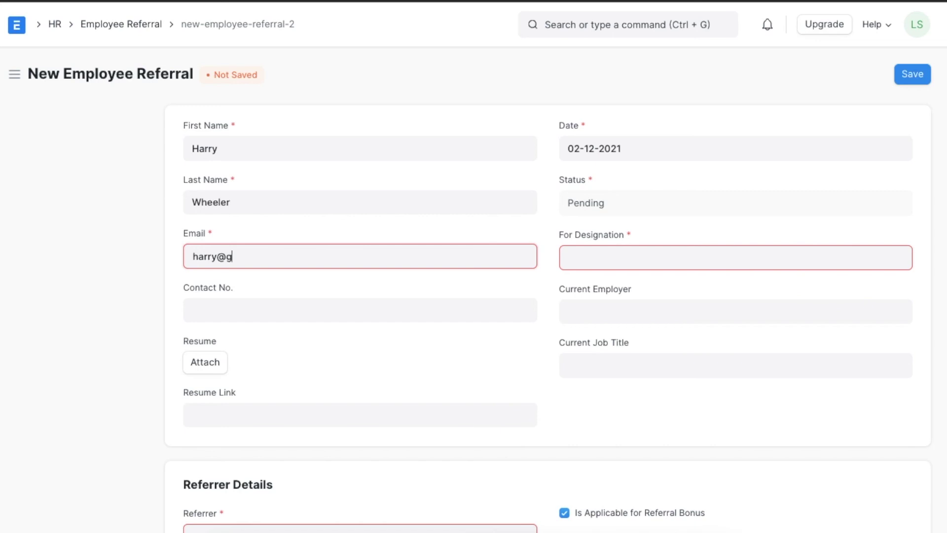
- Set the referral designation to Manager and current employer to Centro.Inc
click(600, 256)
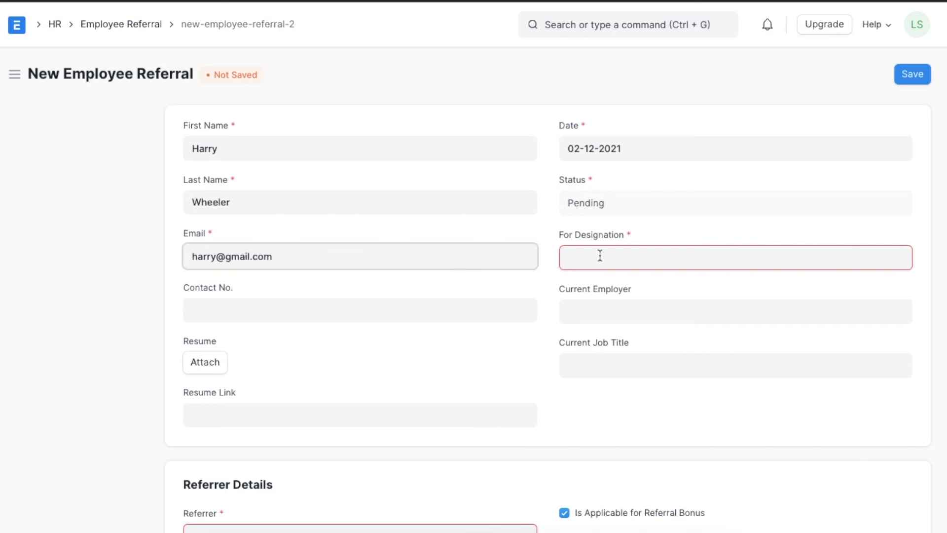
text(mana)
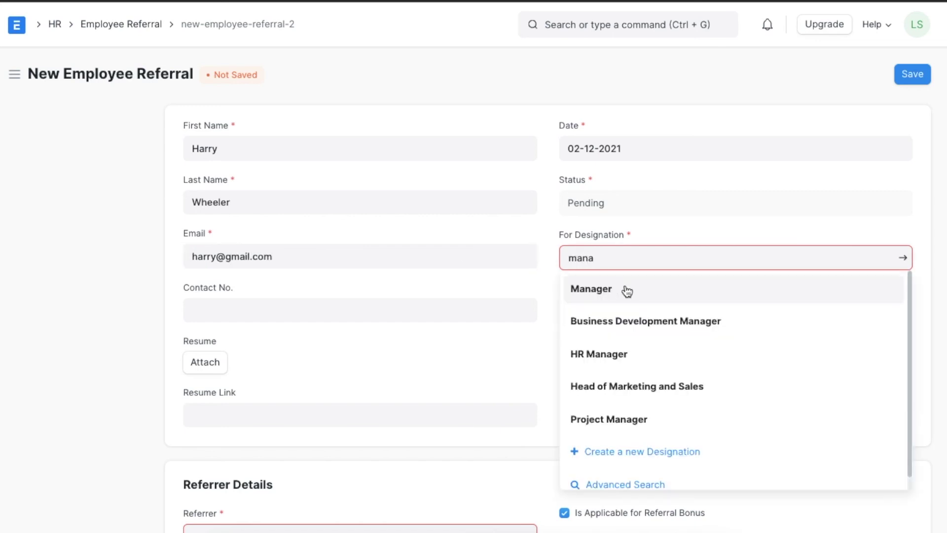
click(626, 287)
click(593, 307)
text(c)
key(BackSpace)
text(Centro)
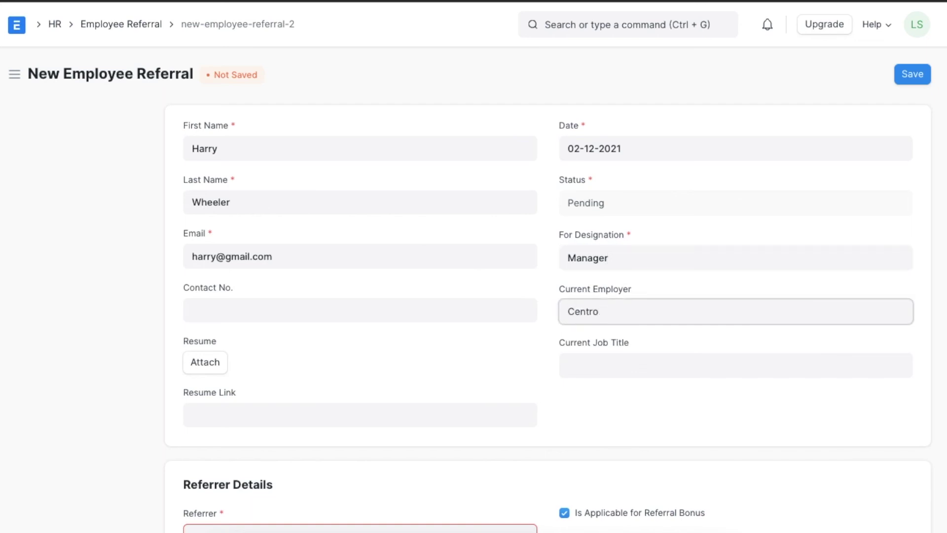
text(.Inc)
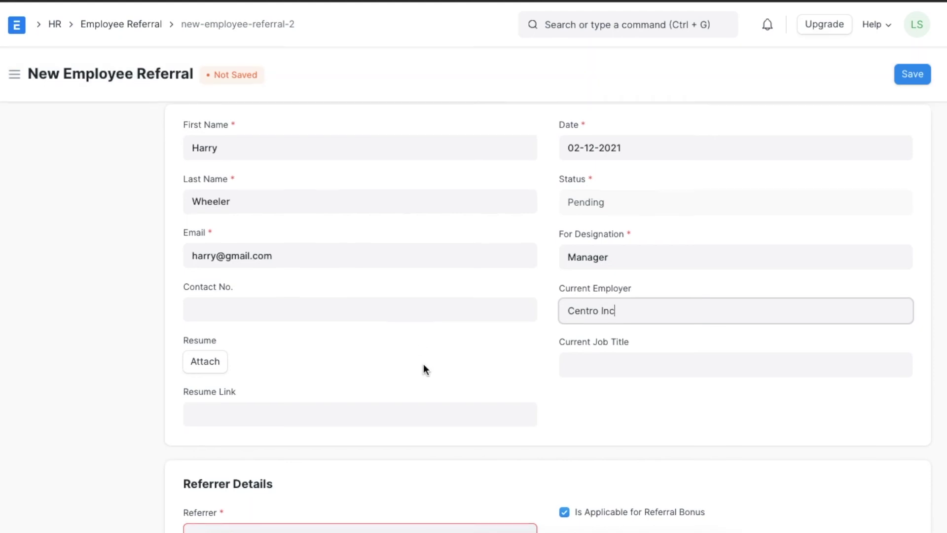
- Enter the candidate's current job title as Asst. Manager
scroll(423, 369, down, 2)
click(627, 276)
text(Asst. MAnager)
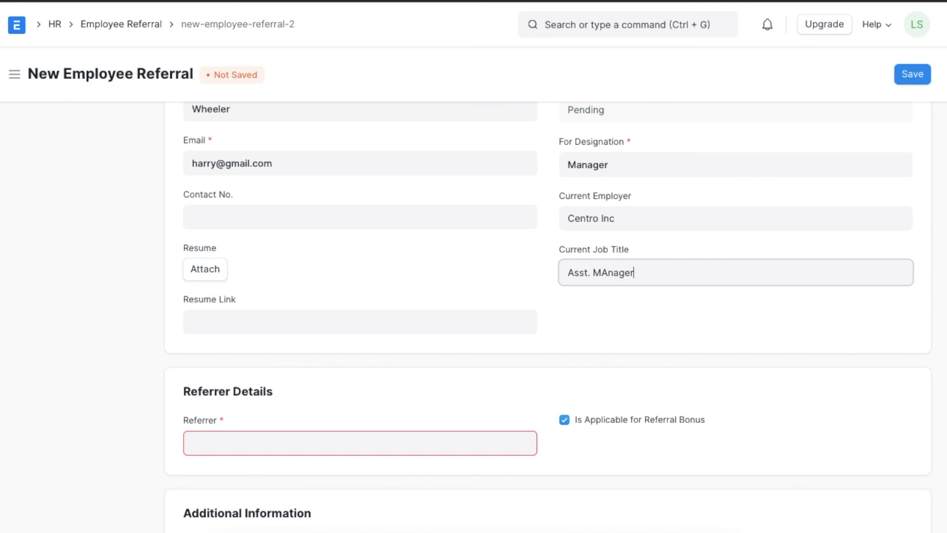
key(BackSpace)
key(BackSpace)
key(BackSpace)
key(BackSpace)
key(BackSpace)
key(BackSpace)
text(anager)
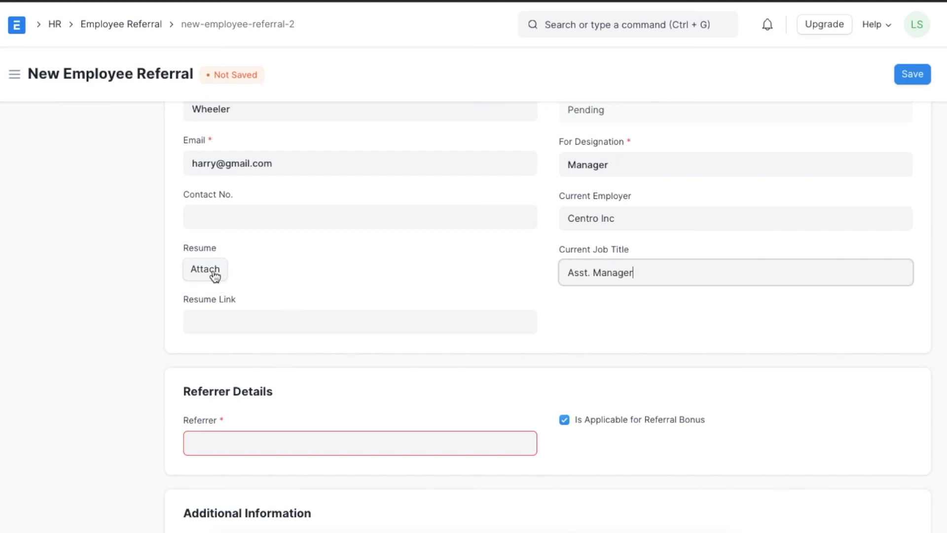
click(213, 272)
- Attach Resume 1.pdf from the previously uploaded files to the referral
click(444, 179)
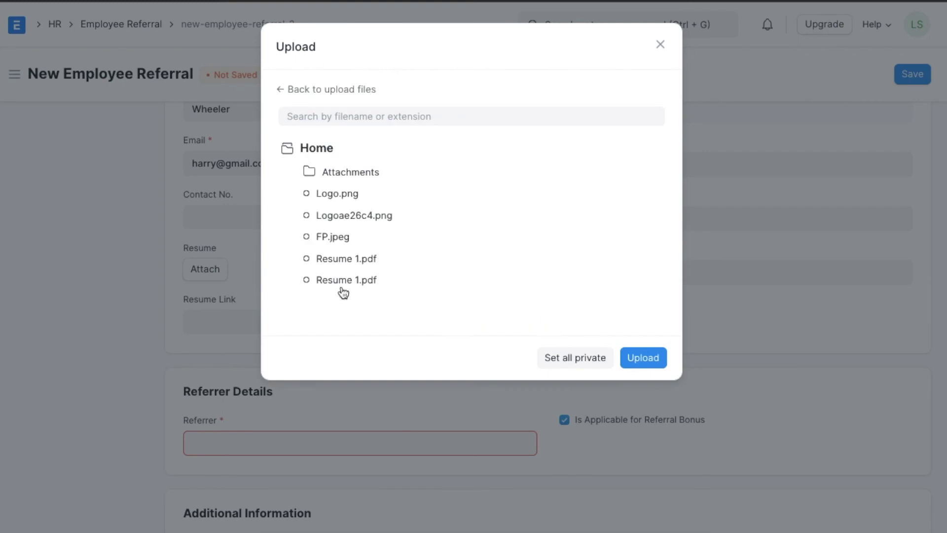
click(358, 265)
click(644, 357)
scroll(460, 353, down, 3)
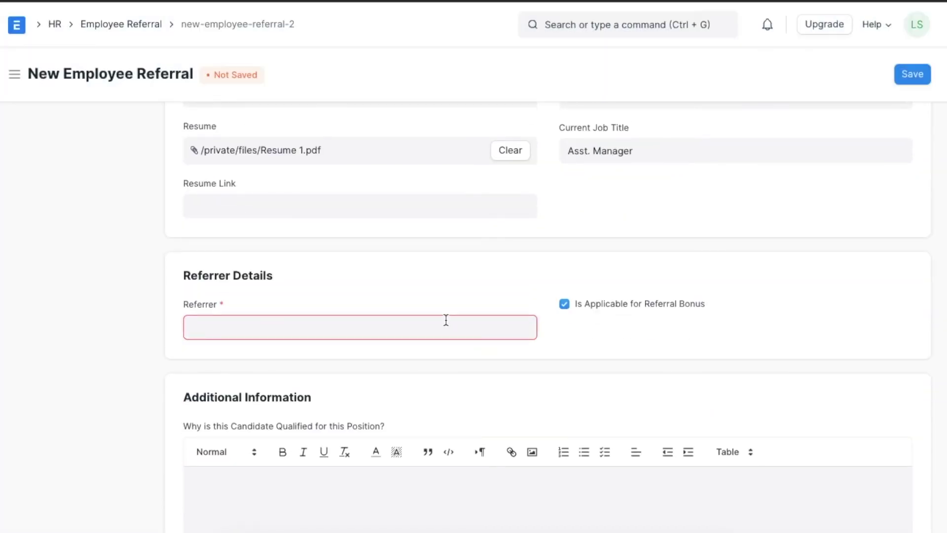
- Choose the third listed employee as the referrer, eligible for the referral bonus
click(446, 320)
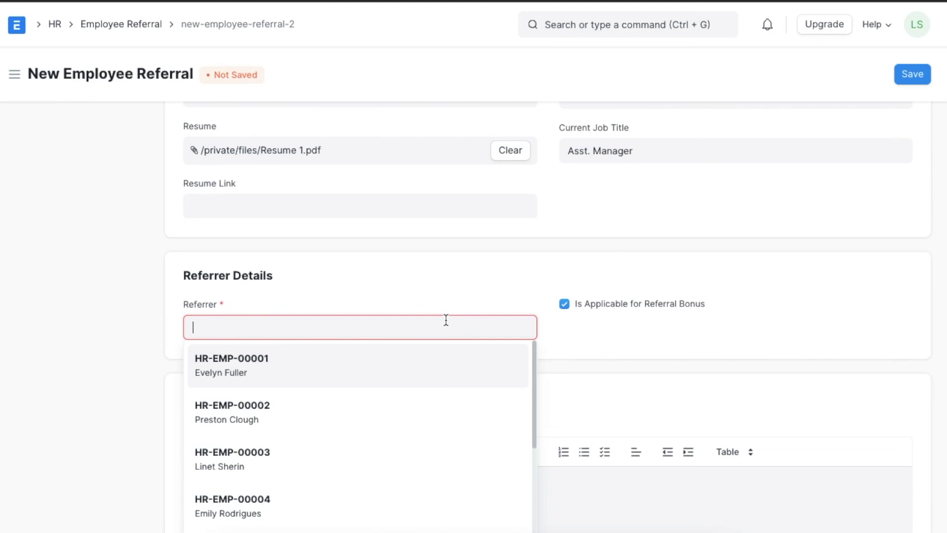
click(356, 460)
scroll(355, 459, down, 4)
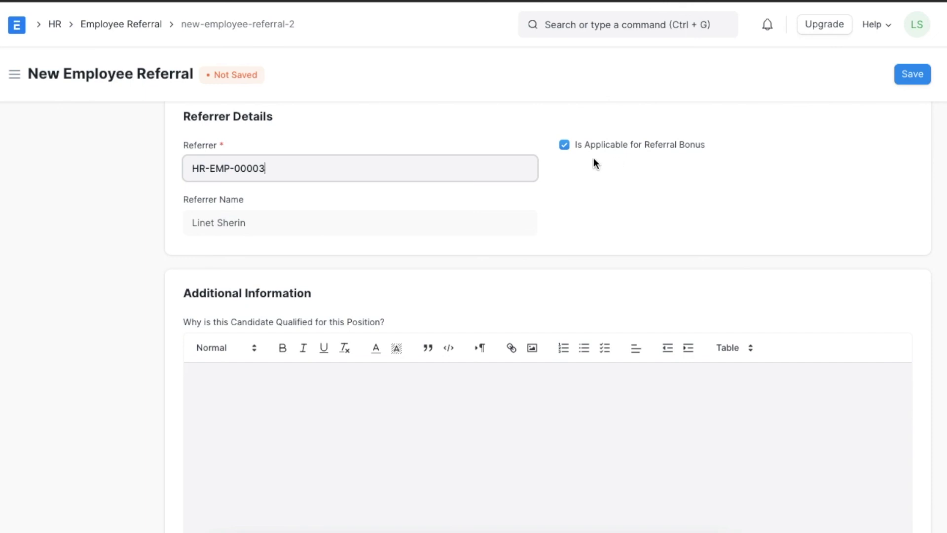
click(566, 144)
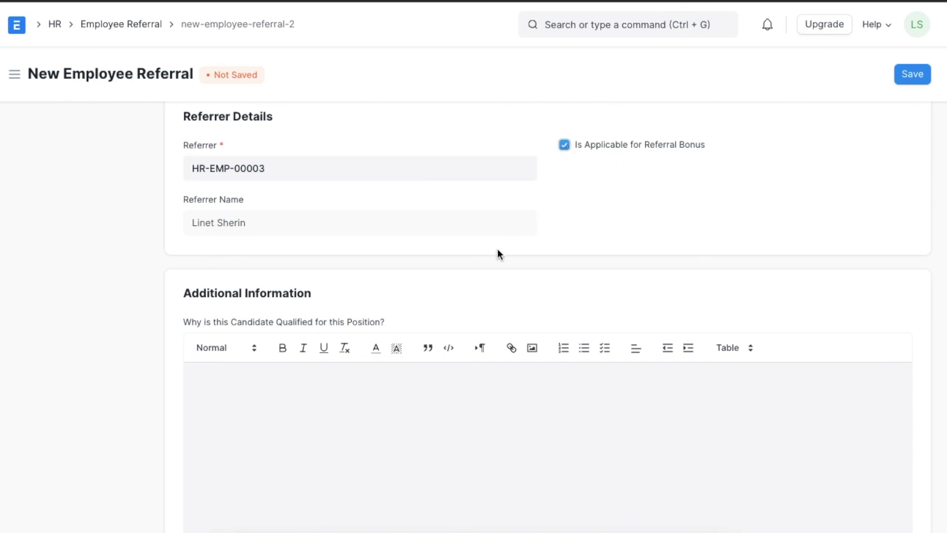
- Paste the prepared two-paragraph qualification statement into the candidate qualification editor
scroll(498, 251, down, 2)
click(402, 307)
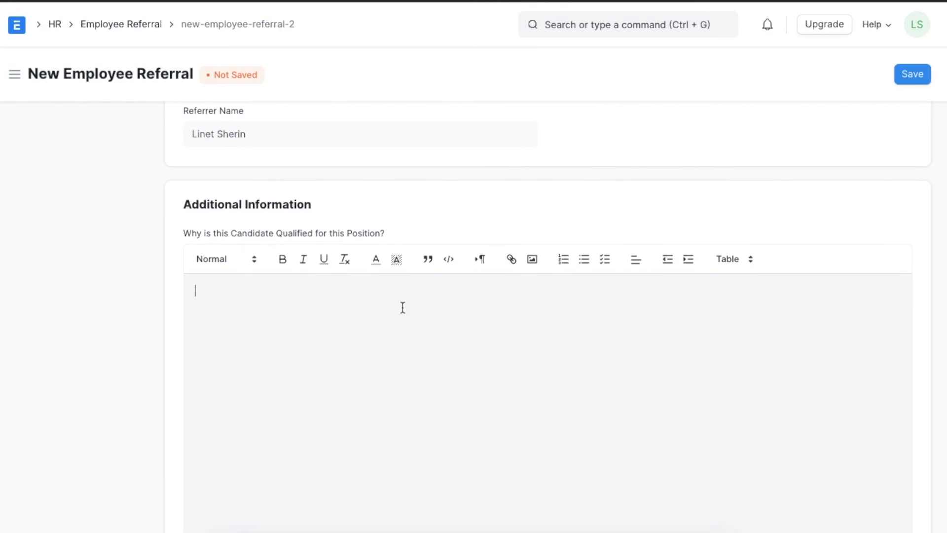
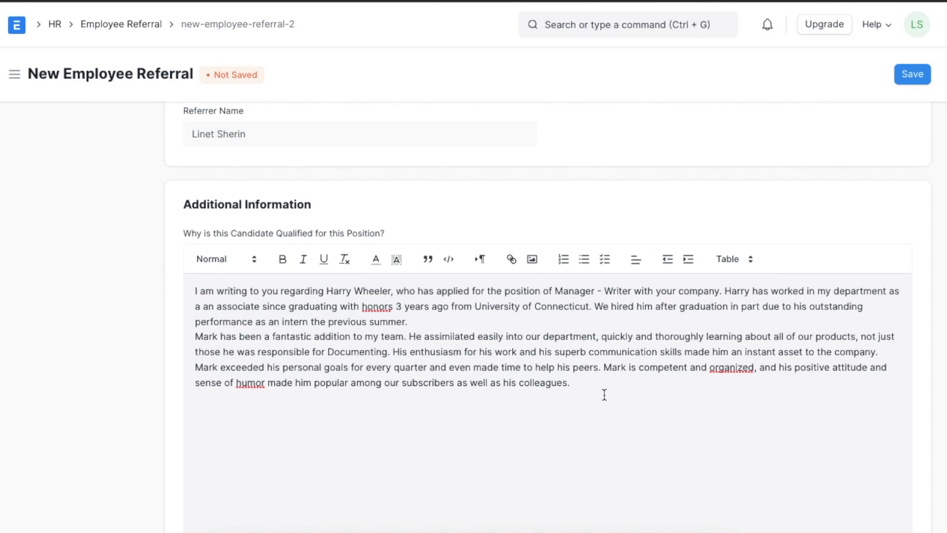
scroll(605, 394, down, 2)
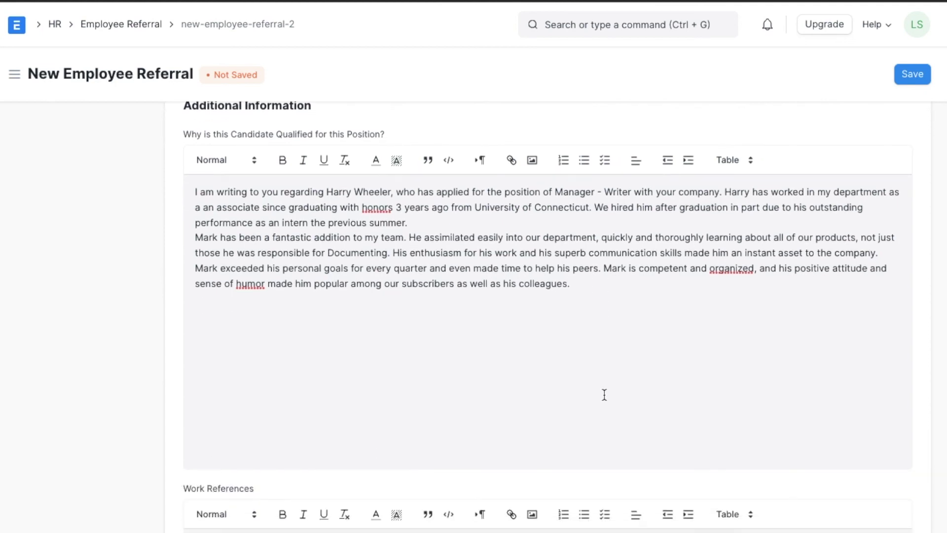
scroll(605, 395, down, 2)
scroll(605, 395, up, 10)
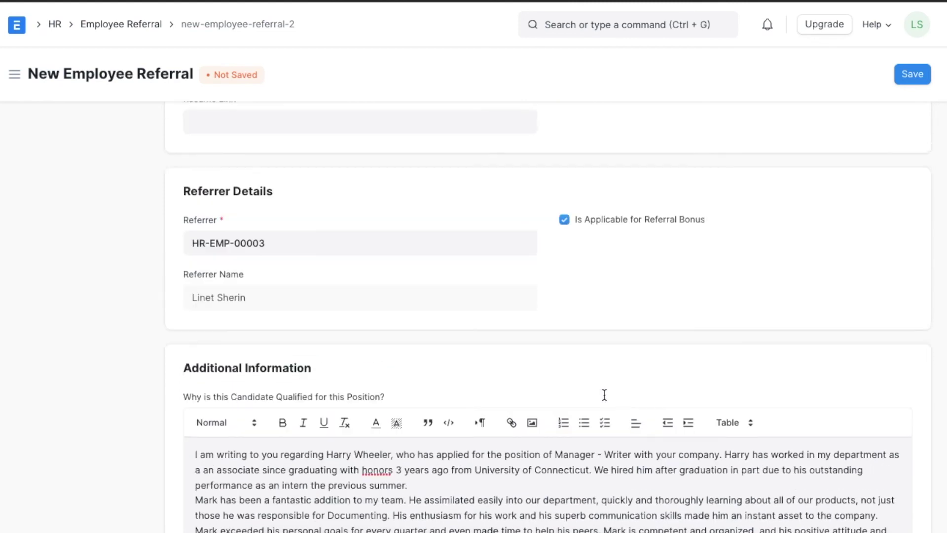
scroll(605, 398, up, 3)
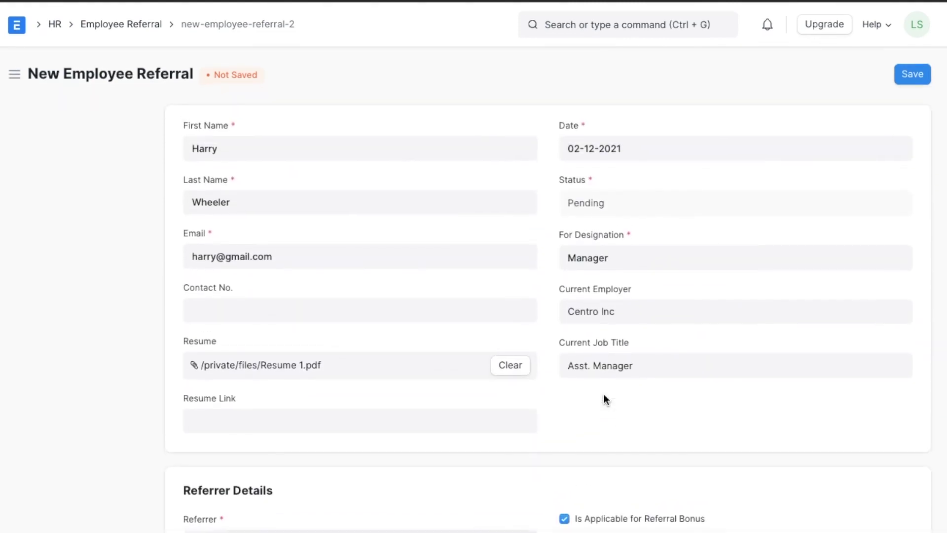
- Save the referral as HR-REF-0025 and confirm submission, leaving it in Pending status
click(921, 79)
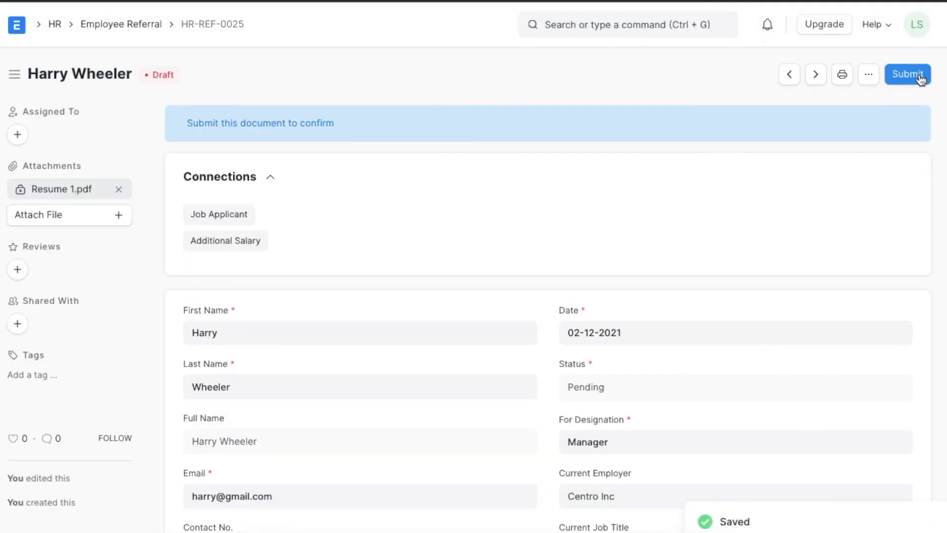
click(921, 79)
click(656, 136)
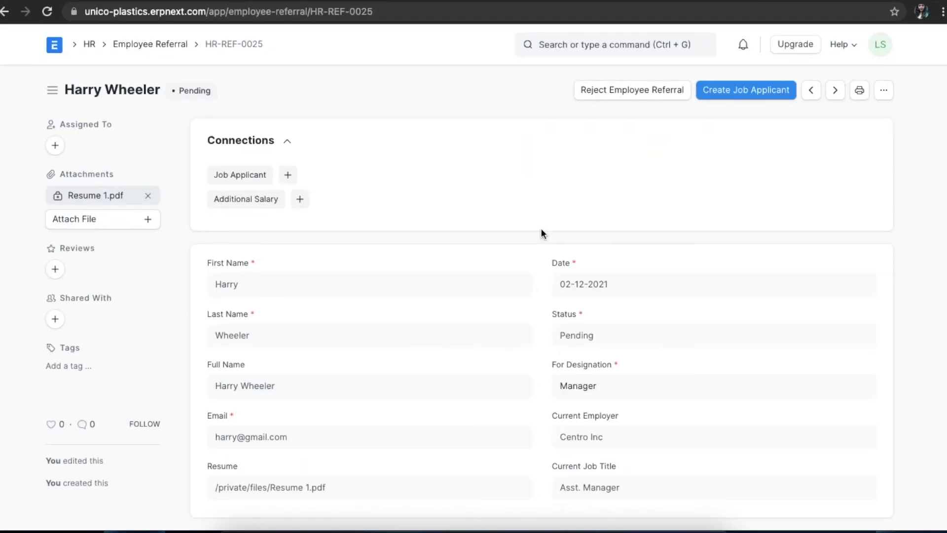